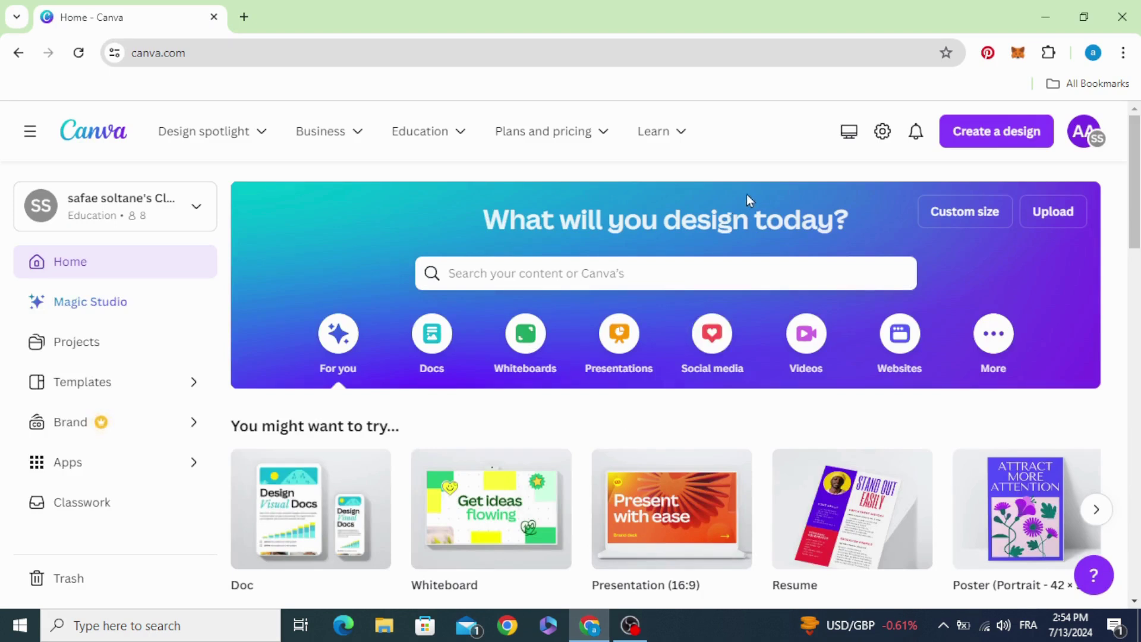
Step: Start a new blank Flyer (A4) design from Create a design
{"action": "left_click", "coordinate": [1010, 134]}
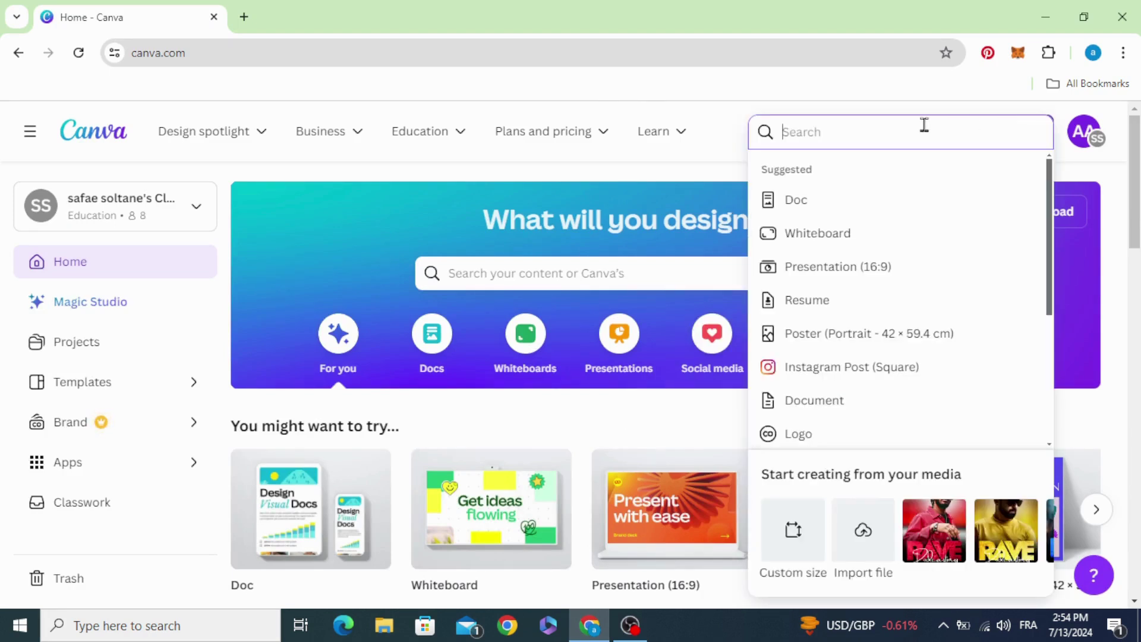
{"action": "type", "text": "fly"}
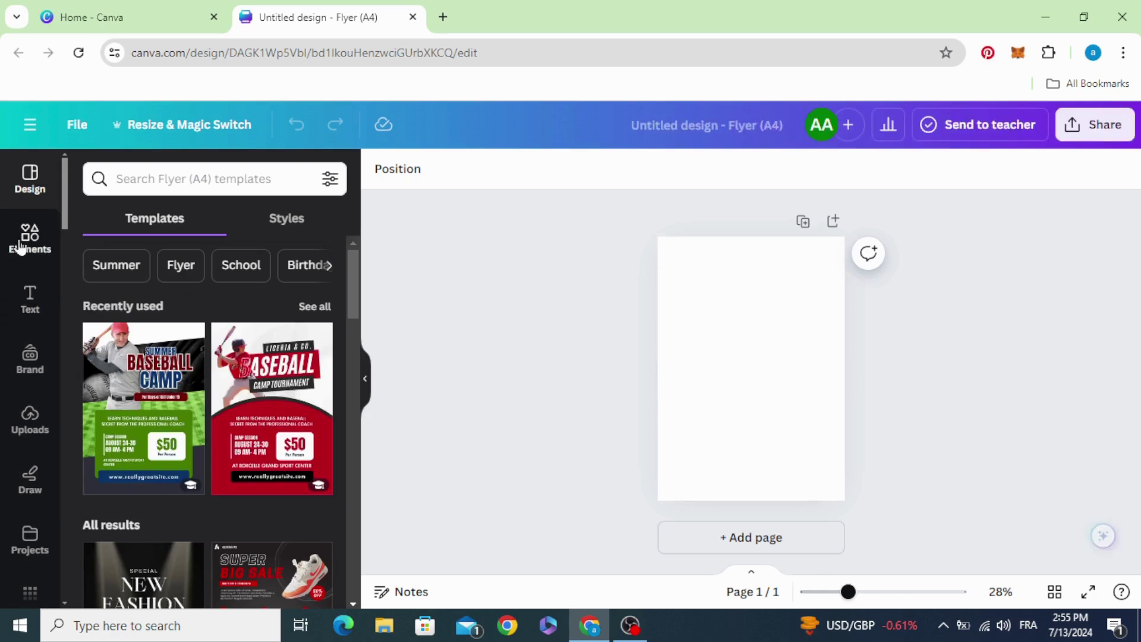
Step: Search the Elements library for 'tv studio' and show only photo results
{"action": "left_click", "coordinate": [30, 239]}
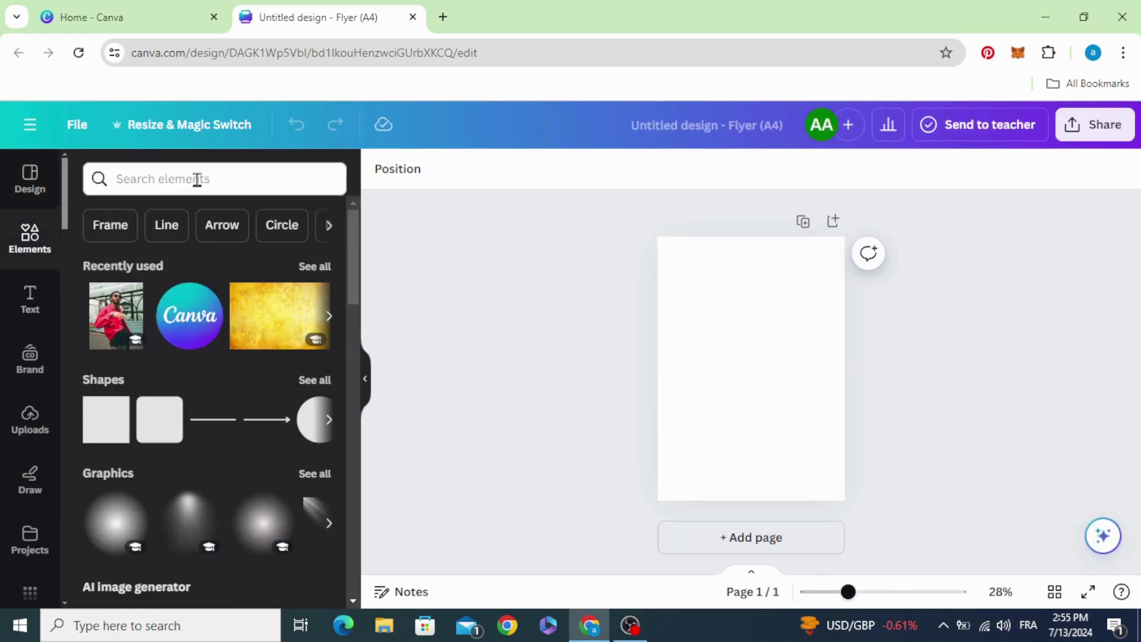
{"action": "left_click", "coordinate": [198, 179]}
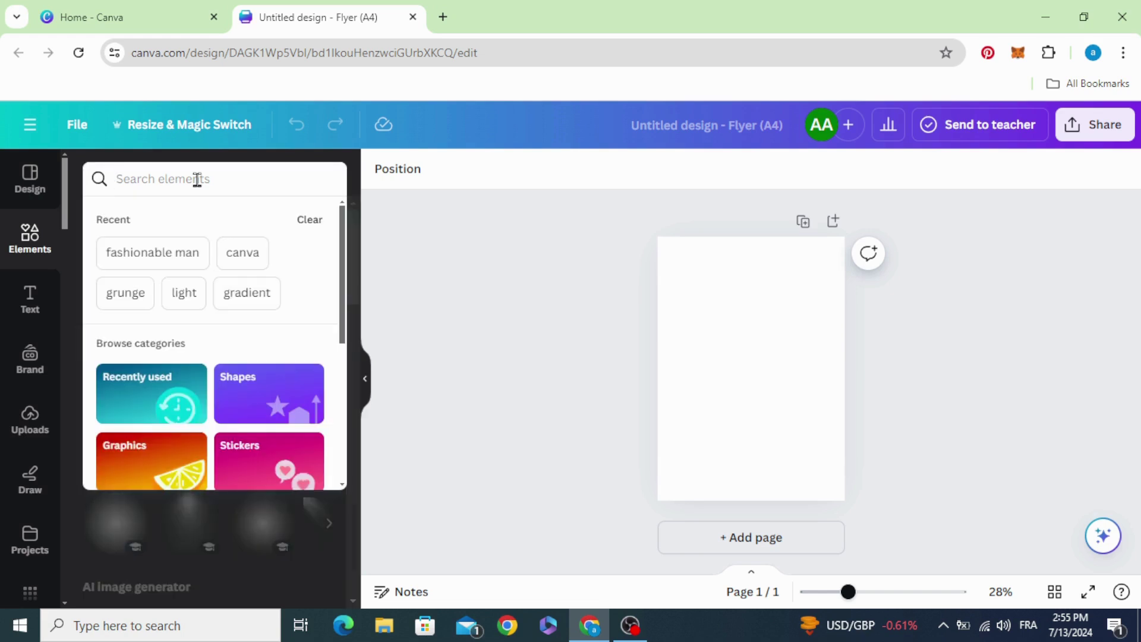
{"action": "type", "text": "tv"}
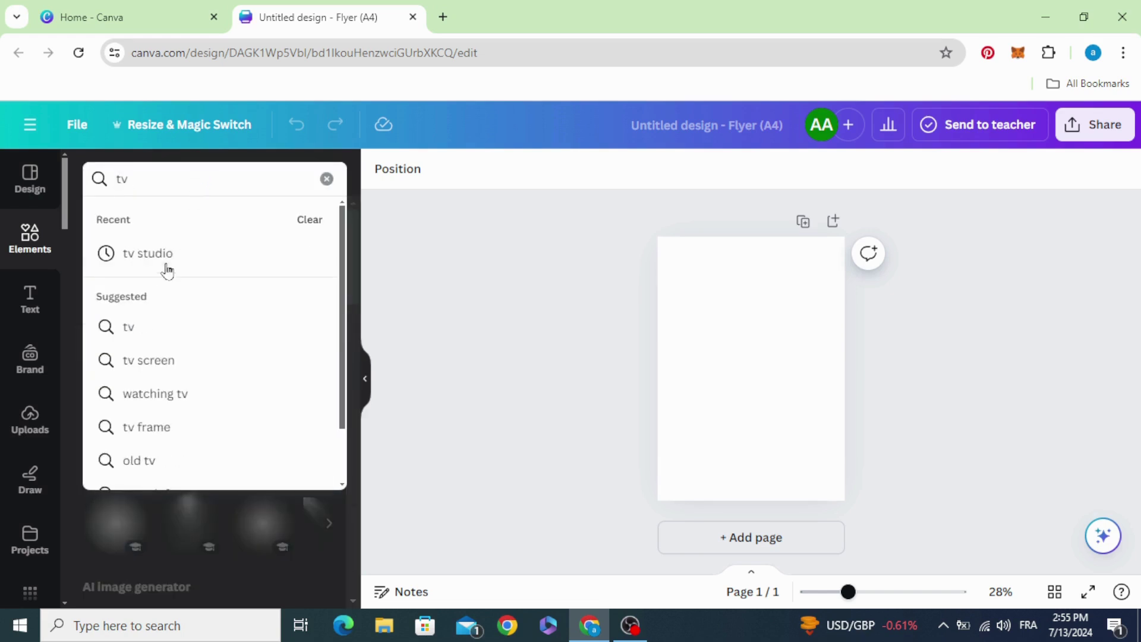
{"action": "left_click", "coordinate": [148, 254]}
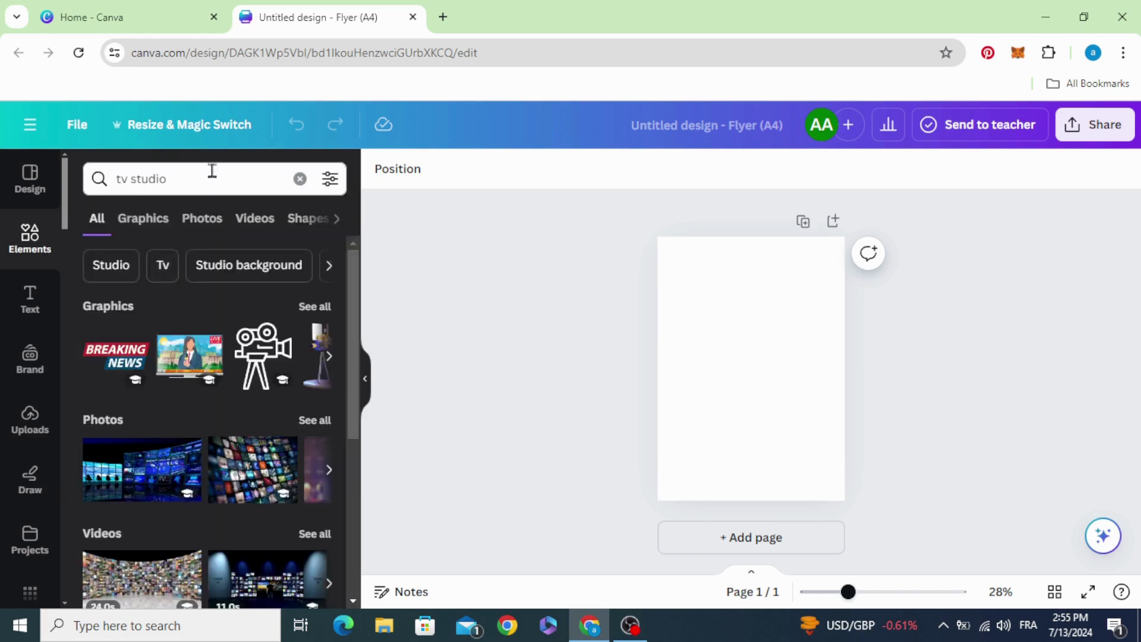
{"action": "left_click", "coordinate": [201, 217]}
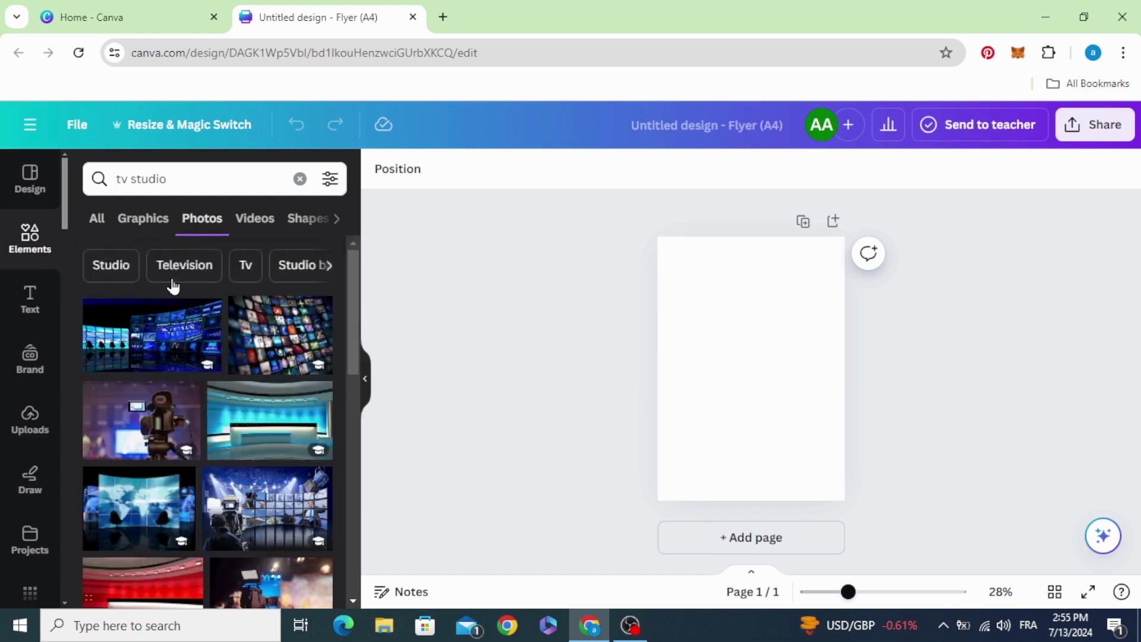
{"action": "scroll", "coordinate": [113, 443], "scroll_direction": "down", "scroll_amount": 3}
Step: Add the red TV studio photo and stretch its corners to cover the whole A4 page
{"action": "left_click", "coordinate": [122, 430]}
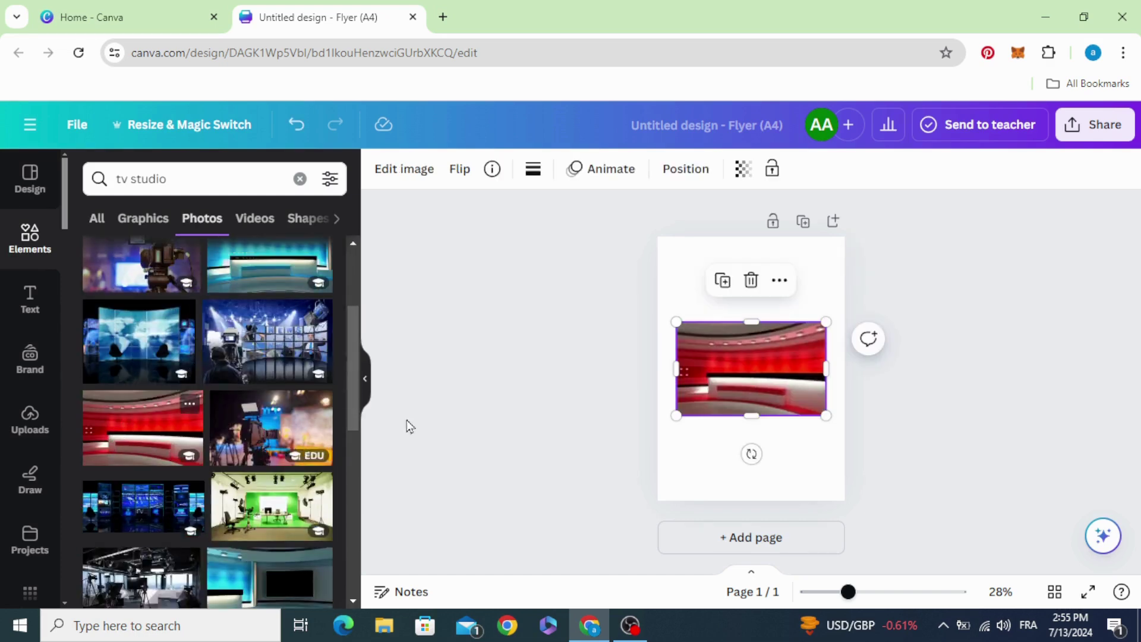
{"action": "left_click_drag", "start_coordinate": [678, 322], "coordinate": [496, 212]}
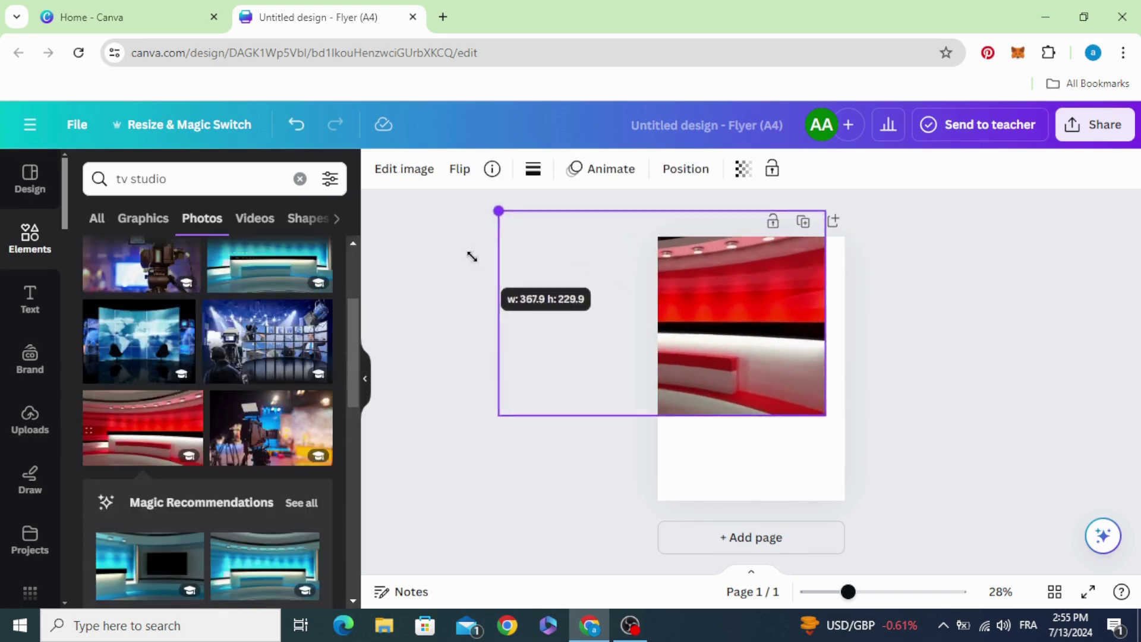
{"action": "left_click_drag", "start_coordinate": [826, 408], "coordinate": [1014, 550]}
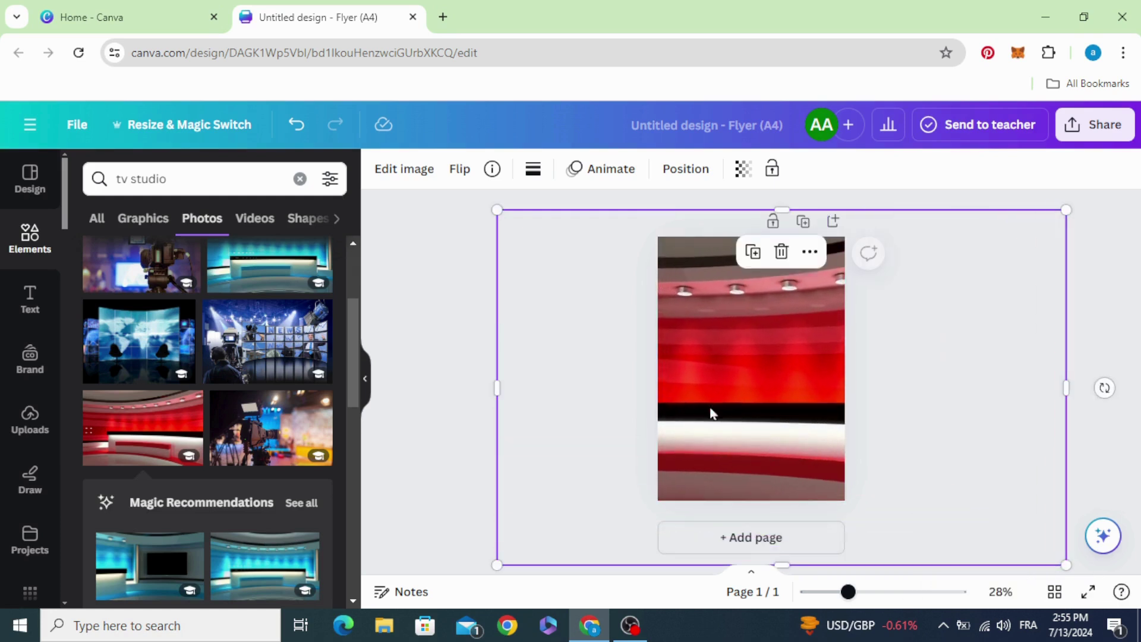
{"action": "left_click_drag", "start_coordinate": [714, 410], "coordinate": [725, 408]}
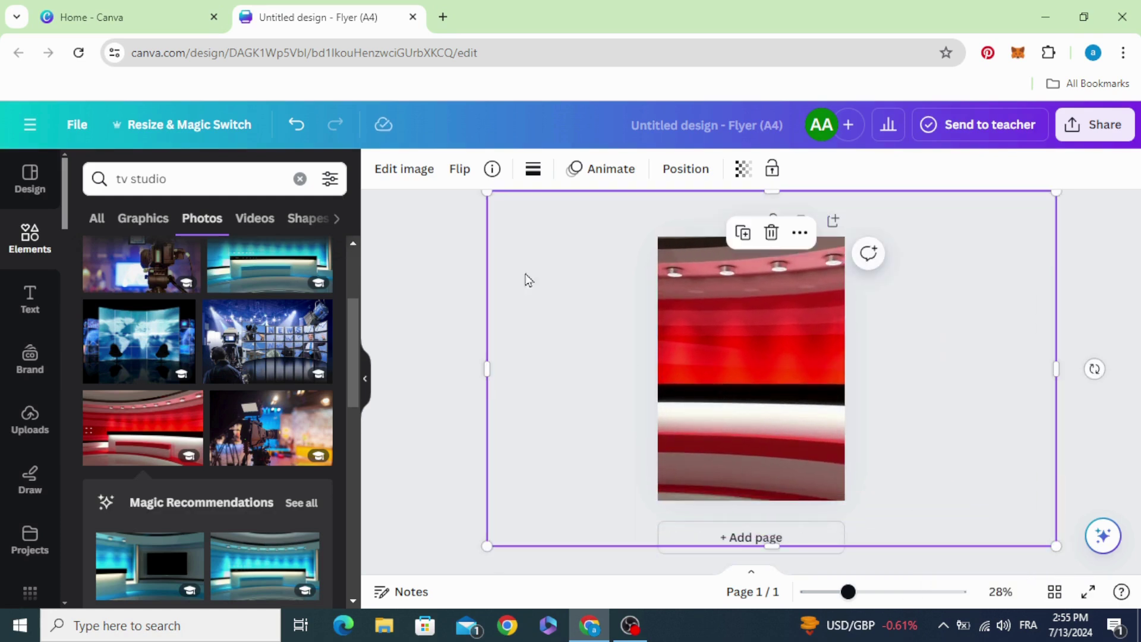
Step: Apply a whole-image Blur at intensity about 58 to the studio photo
{"action": "left_click", "coordinate": [403, 169]}
{"action": "scroll", "coordinate": [222, 344], "scroll_direction": "down", "scroll_amount": 5}
{"action": "scroll", "coordinate": [223, 344], "scroll_direction": "down", "scroll_amount": 2}
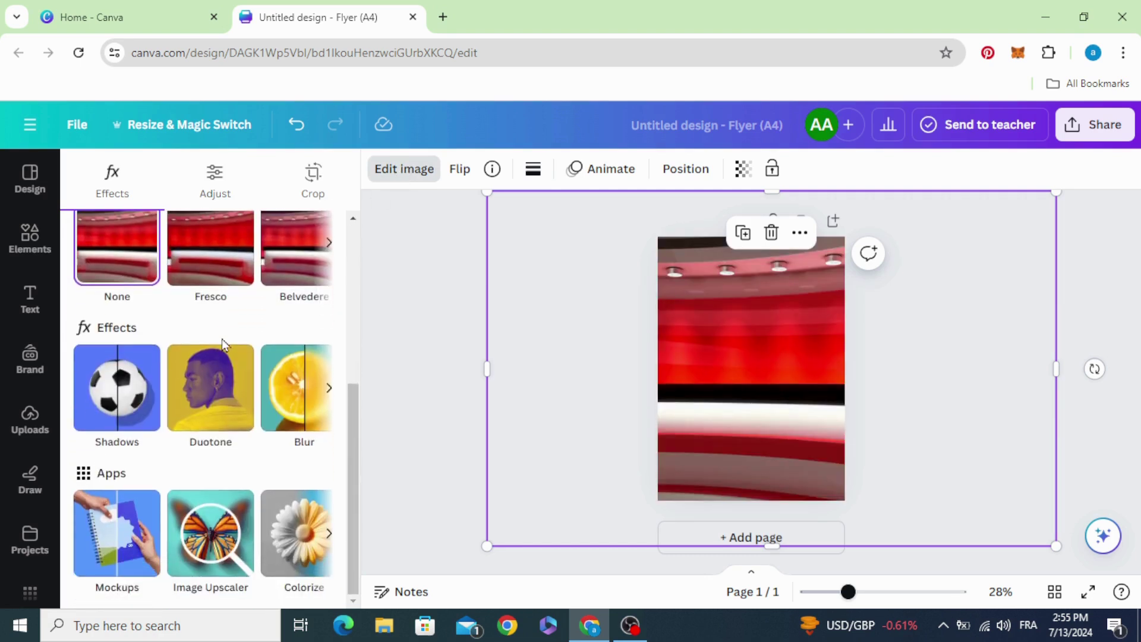
{"action": "left_click", "coordinate": [293, 384]}
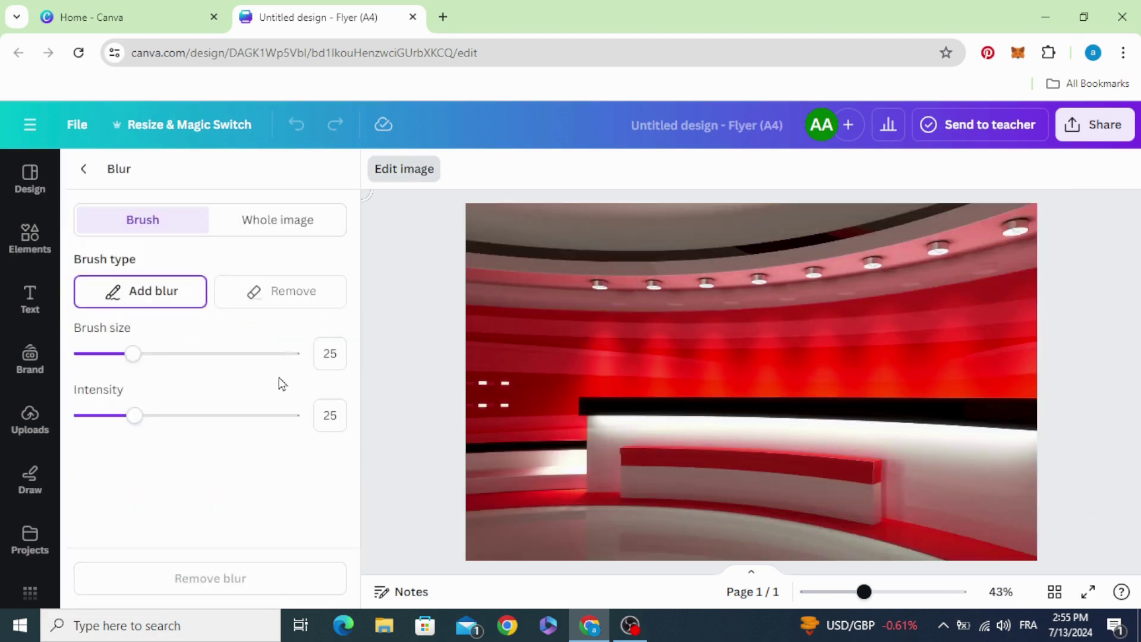
{"action": "left_click", "coordinate": [273, 222]}
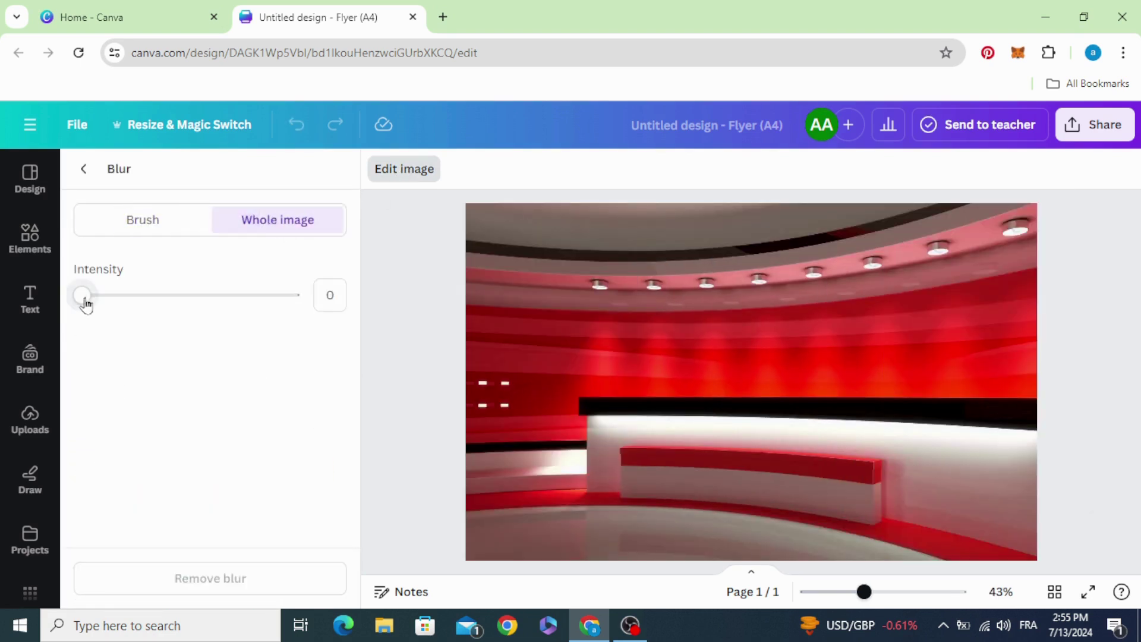
{"action": "left_click_drag", "start_coordinate": [85, 295], "coordinate": [204, 300]}
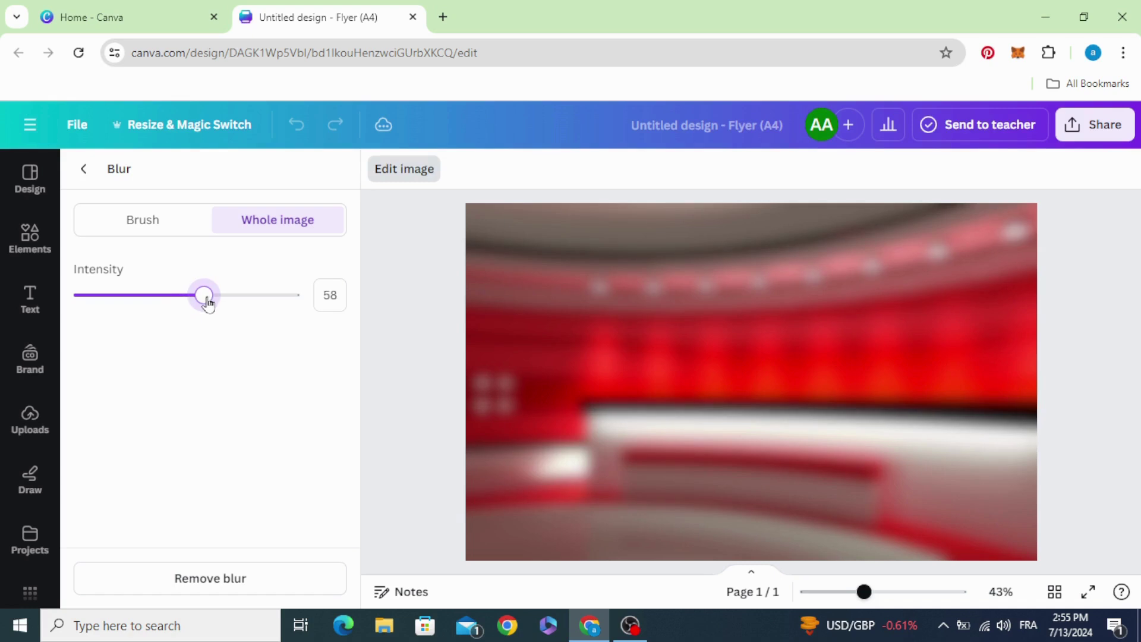
Step: Leave the blur settings, deselect the background and clear the 'tv studio' search
{"action": "left_click", "coordinate": [84, 169]}
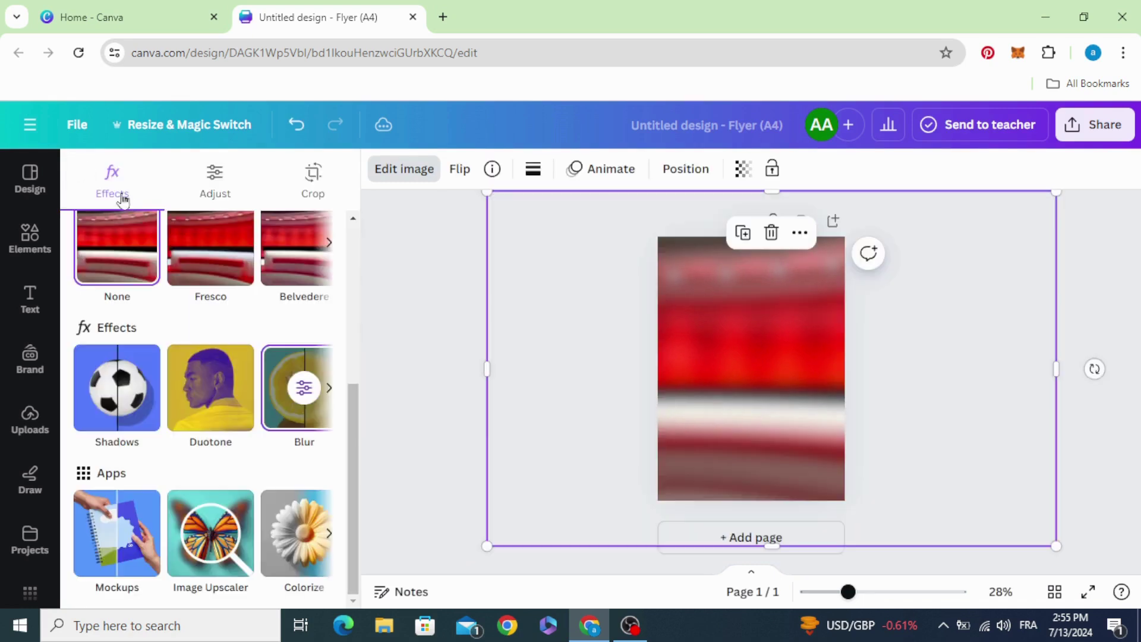
{"action": "left_click", "coordinate": [411, 321]}
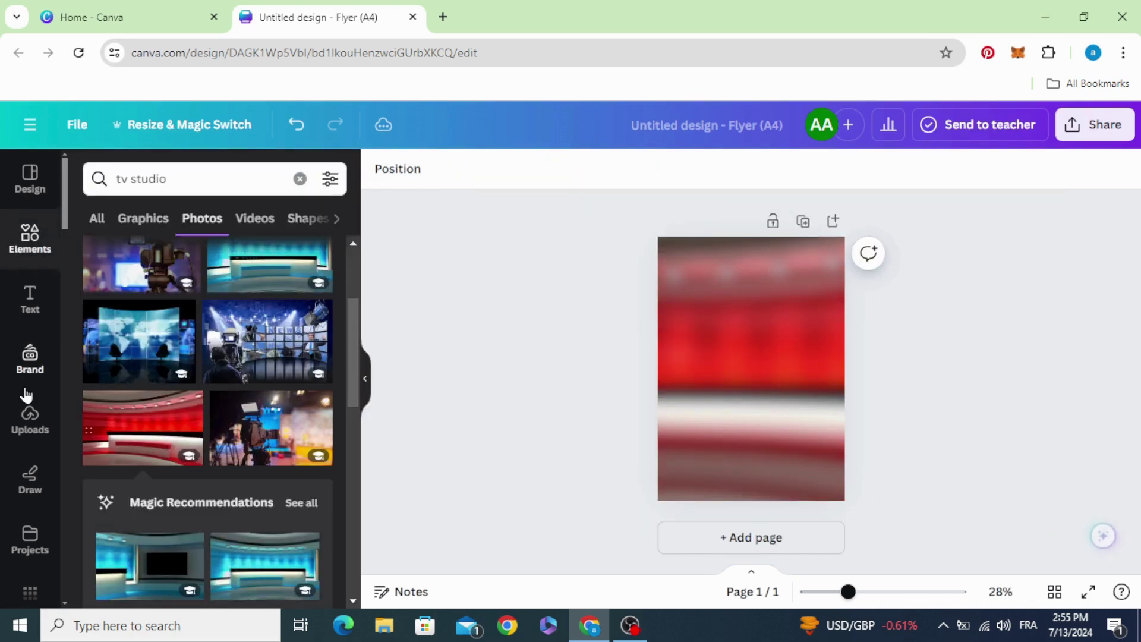
{"action": "left_click", "coordinate": [301, 179]}
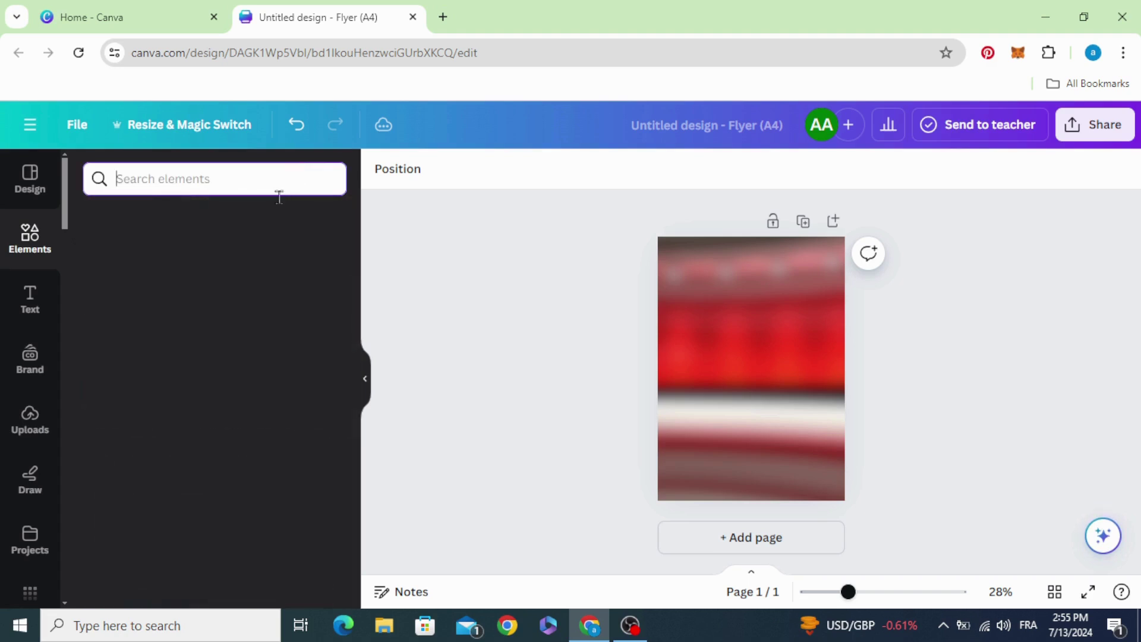
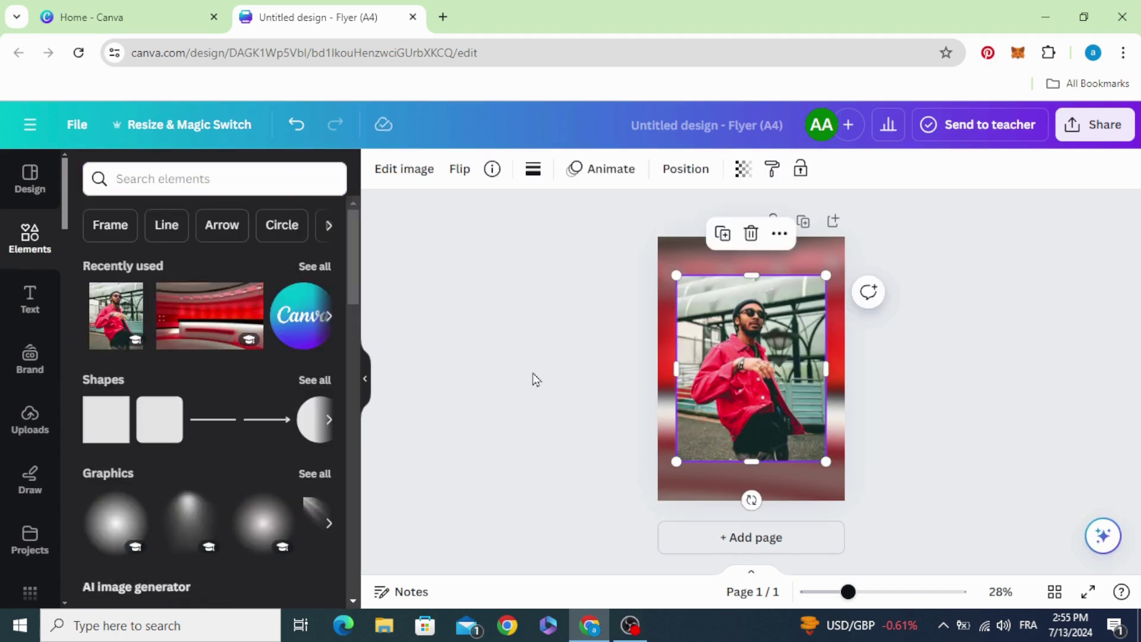
Step: Move the man's photo and enlarge it to cover the flyer page
{"action": "left_click", "coordinate": [536, 379]}
{"action": "left_click_drag", "start_coordinate": [751, 370], "coordinate": [723, 332]}
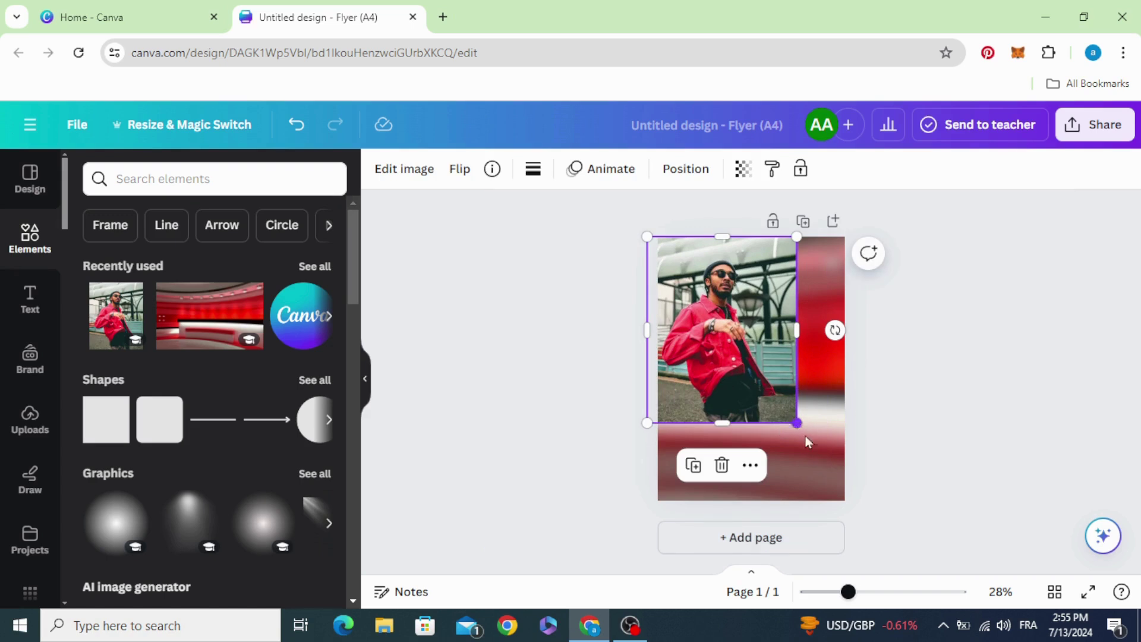
{"action": "left_click_drag", "start_coordinate": [796, 421], "coordinate": [883, 526]}
{"action": "left_click_drag", "start_coordinate": [738, 410], "coordinate": [733, 384]}
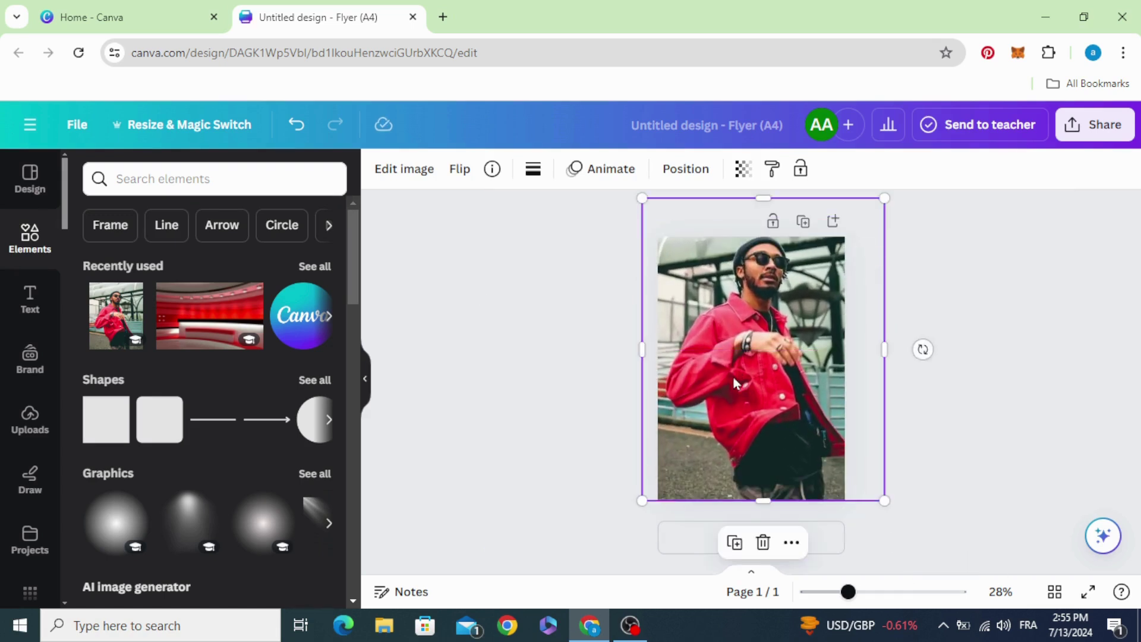
Step: Remove the photo's background with BG Remover, then resize and reposition the cut-out man
{"action": "left_click", "coordinate": [404, 168]}
{"action": "left_click", "coordinate": [114, 291]}
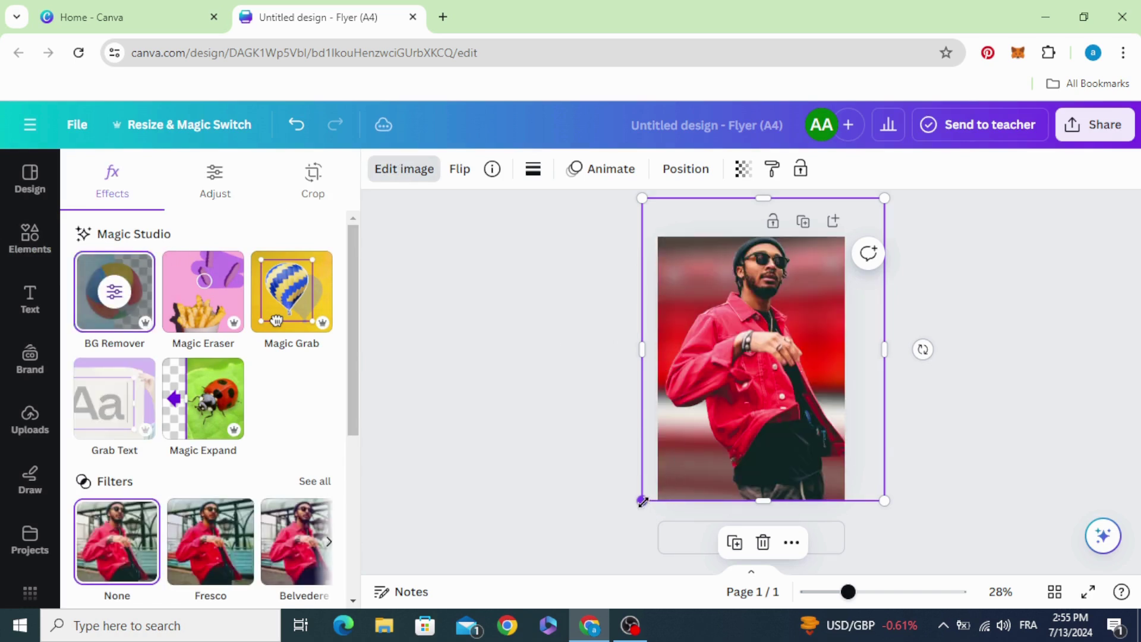
{"action": "left_click_drag", "start_coordinate": [643, 501], "coordinate": [616, 524]}
{"action": "left_click_drag", "start_coordinate": [753, 420], "coordinate": [769, 412]}
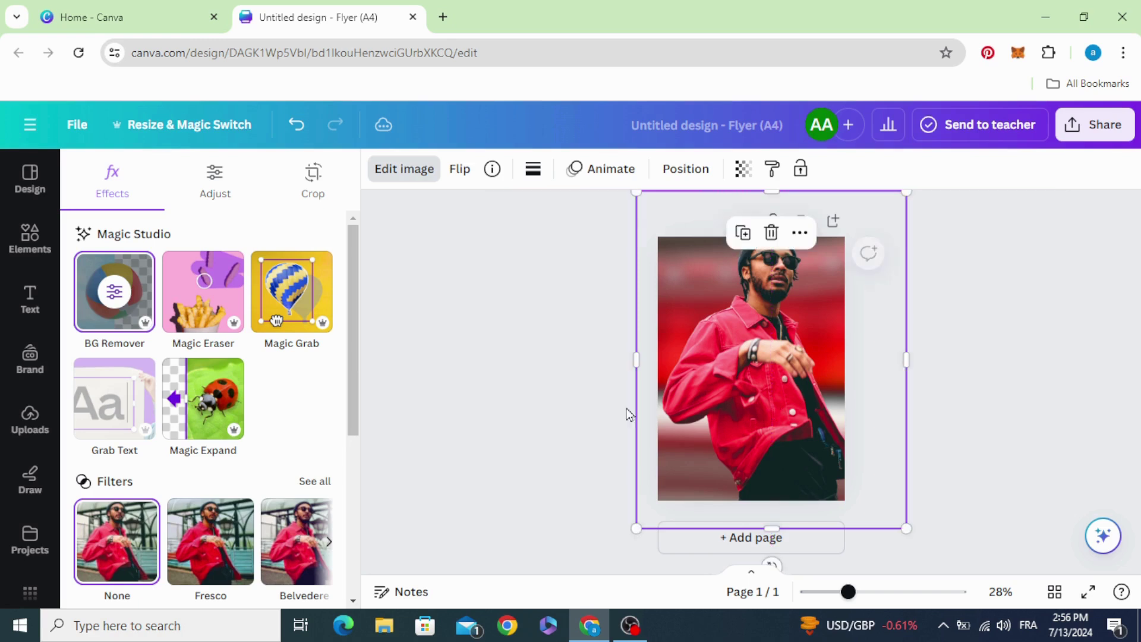
{"action": "left_click", "coordinate": [549, 400]}
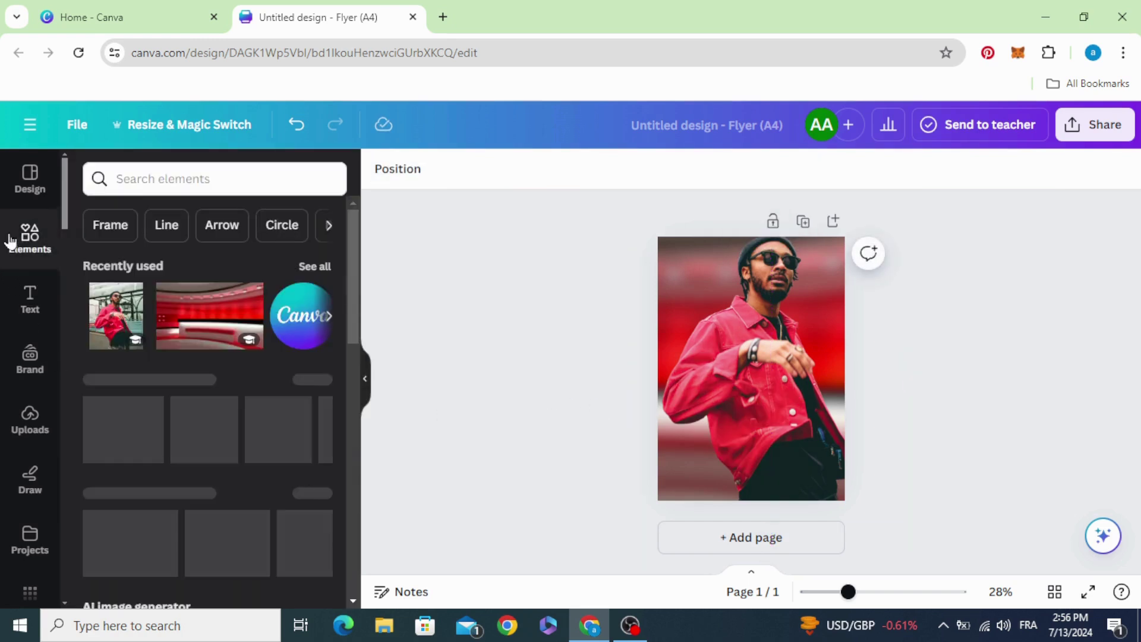
Step: Add a black fade graphic from a 'gradient' search and stretch it across the page bottom
{"action": "left_click", "coordinate": [157, 179]}
{"action": "type", "text": "gr"}
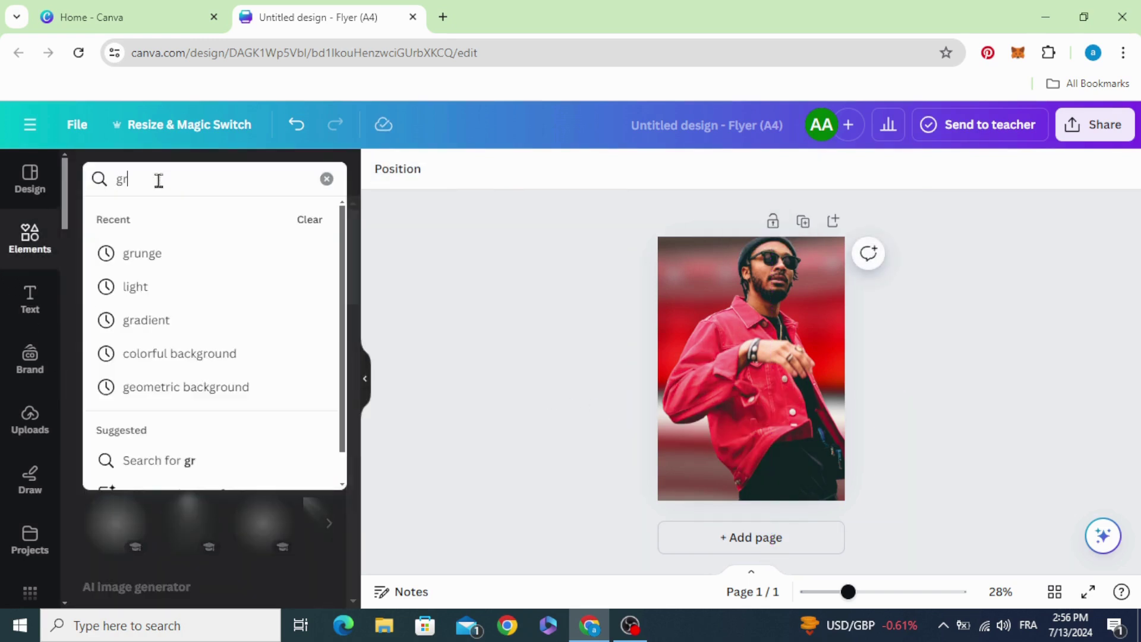
{"action": "type", "text": "ad"}
{"action": "left_click", "coordinate": [179, 253]}
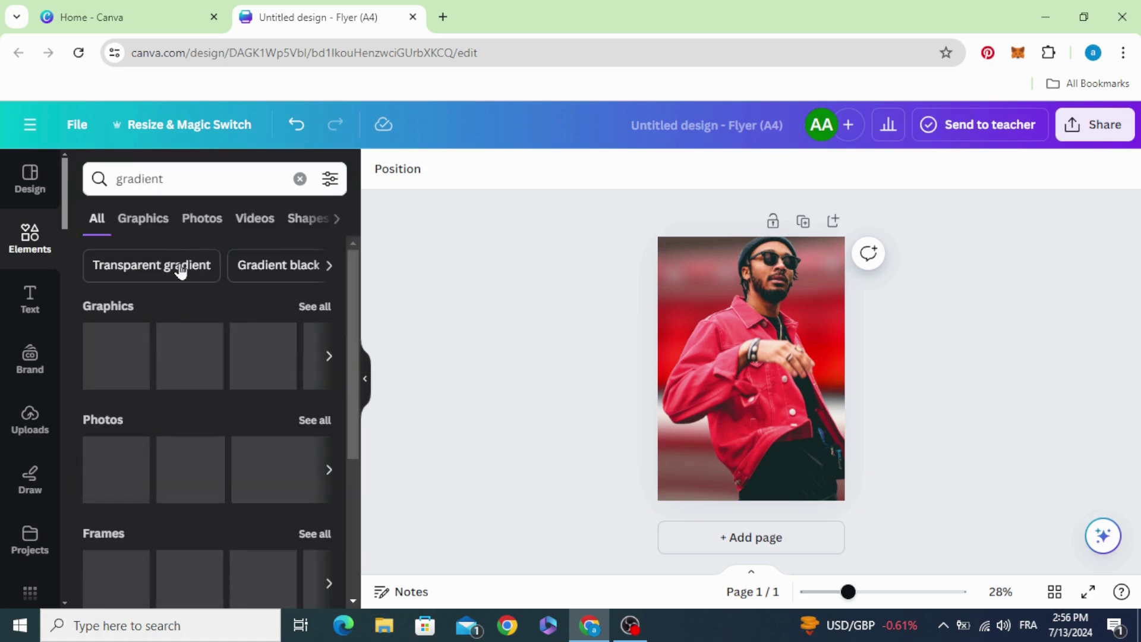
{"action": "left_click", "coordinate": [143, 218]}
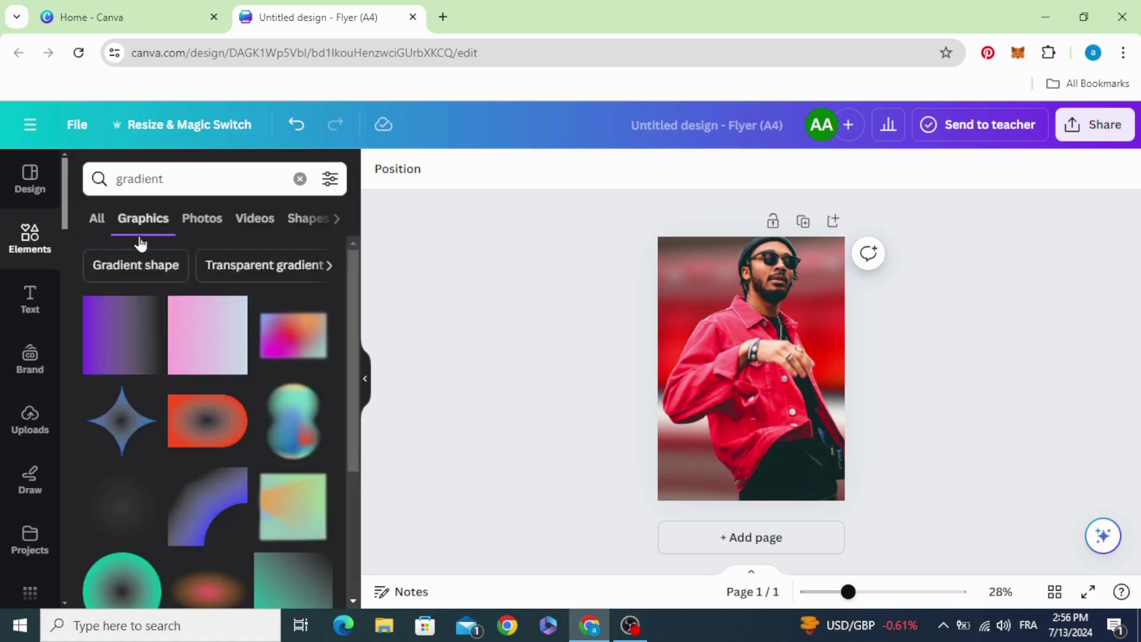
{"action": "scroll", "coordinate": [160, 384], "scroll_direction": "down", "scroll_amount": 3}
{"action": "scroll", "coordinate": [160, 392], "scroll_direction": "down", "scroll_amount": 5}
{"action": "scroll", "coordinate": [162, 395], "scroll_direction": "down", "scroll_amount": 3}
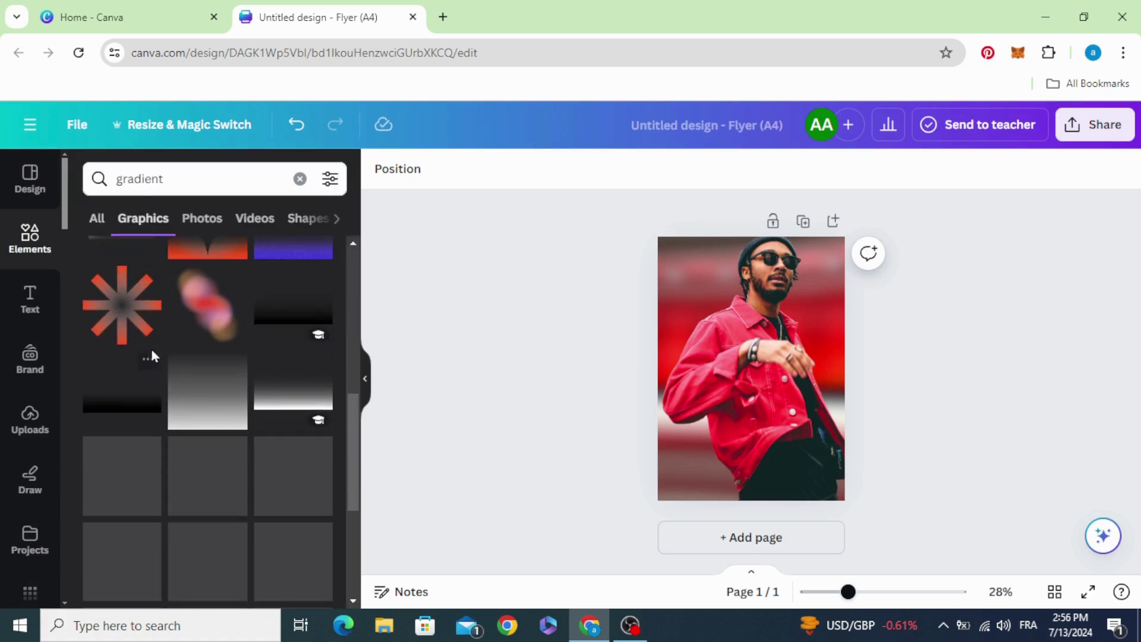
{"action": "scroll", "coordinate": [151, 356], "scroll_direction": "down", "scroll_amount": 2}
{"action": "scroll", "coordinate": [147, 370], "scroll_direction": "down", "scroll_amount": 3}
{"action": "scroll", "coordinate": [216, 417], "scroll_direction": "up", "scroll_amount": 1}
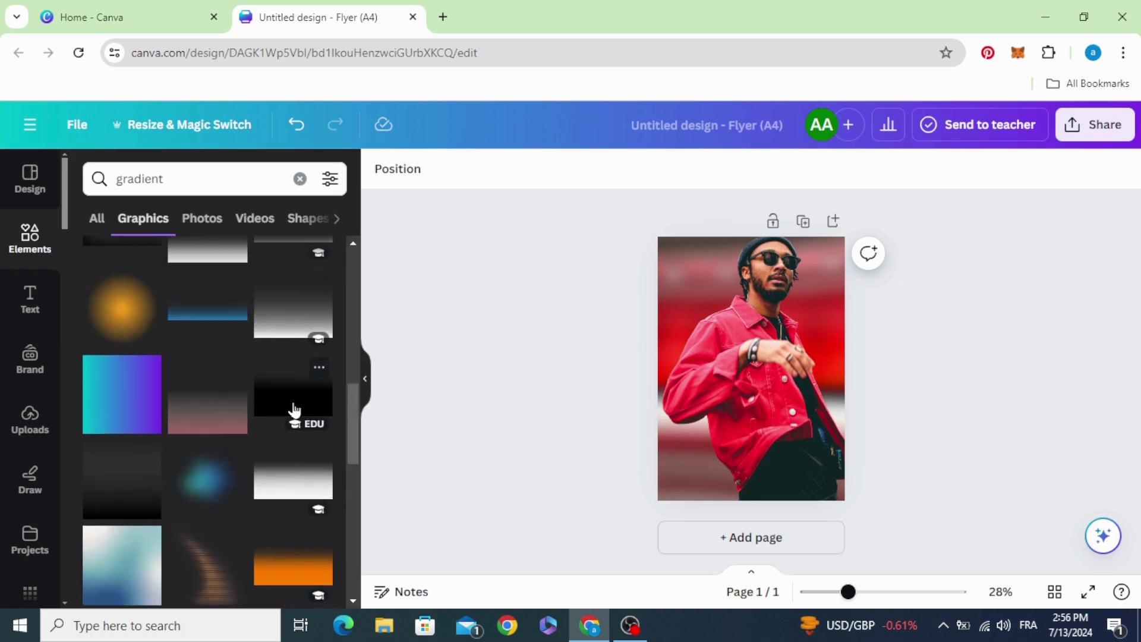
{"action": "left_click", "coordinate": [295, 391]}
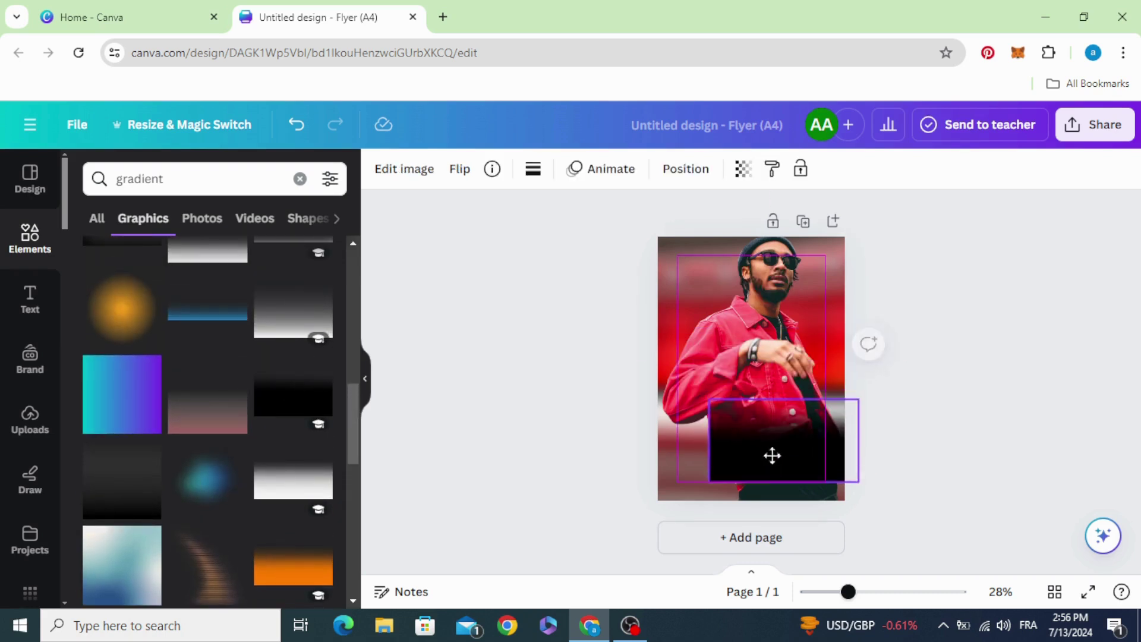
{"action": "left_click_drag", "start_coordinate": [736, 394], "coordinate": [785, 473]}
{"action": "left_click_drag", "start_coordinate": [719, 417], "coordinate": [597, 378]}
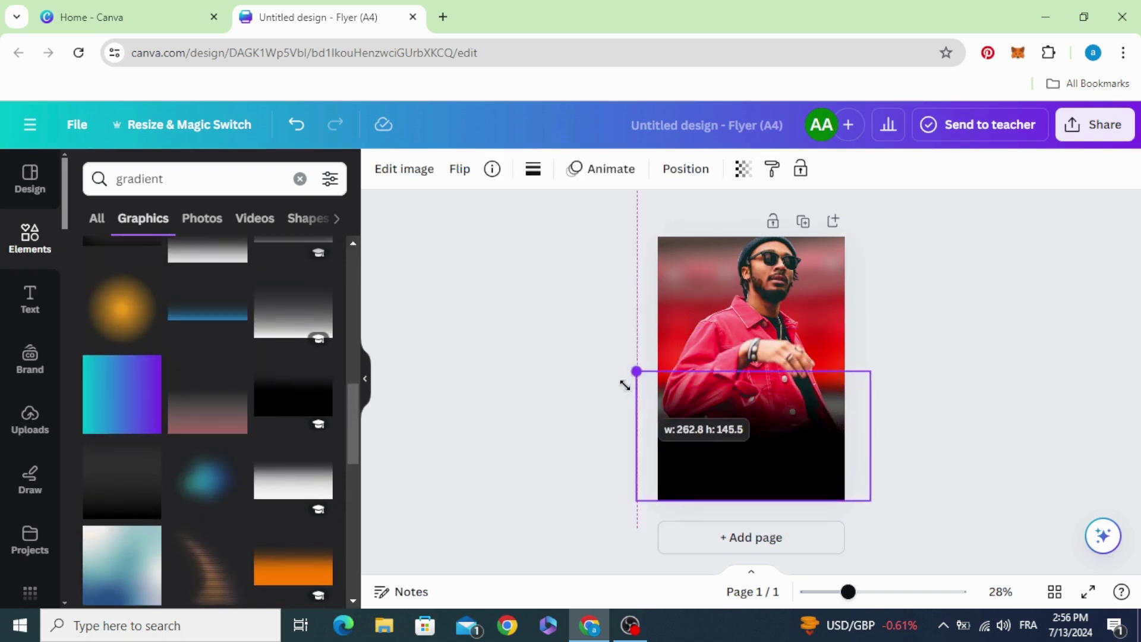
{"action": "left_click_drag", "start_coordinate": [719, 454], "coordinate": [726, 450]}
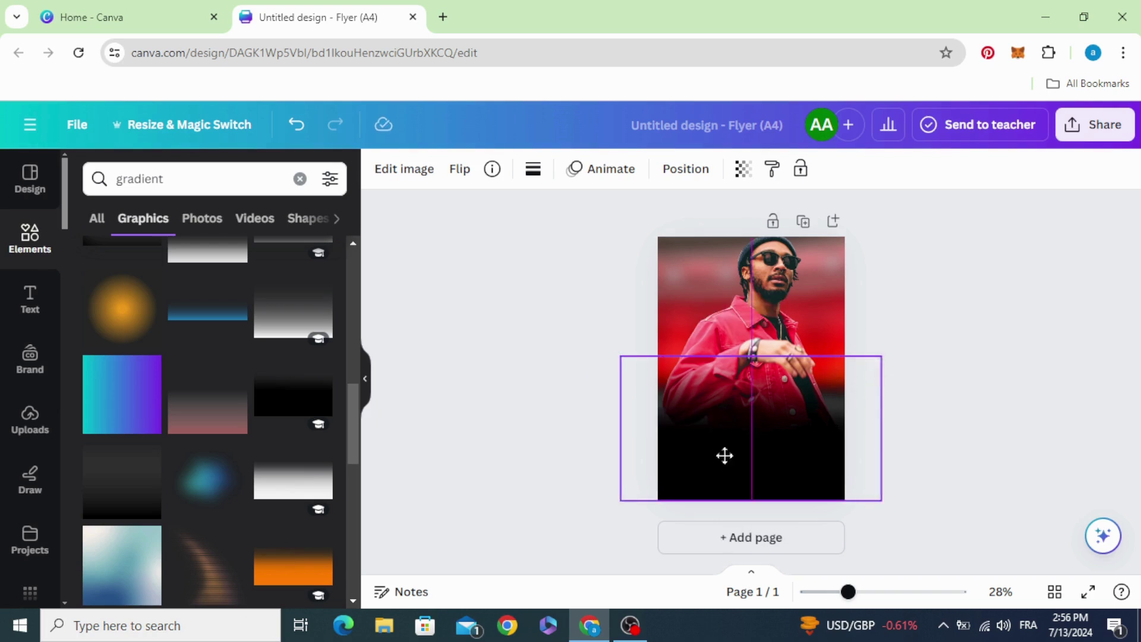
{"action": "left_click", "coordinate": [567, 422]}
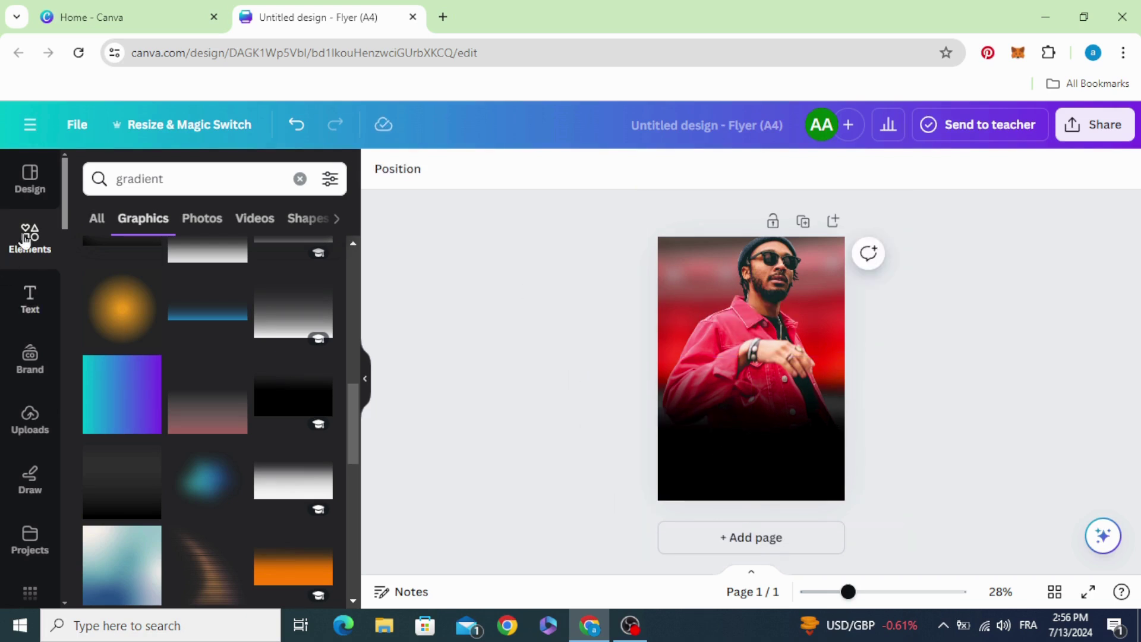
Step: Add a soft white glow from a 'light' search, enlarge it and move it up
{"action": "left_click", "coordinate": [170, 178]}
{"action": "double_click", "coordinate": [169, 179]}
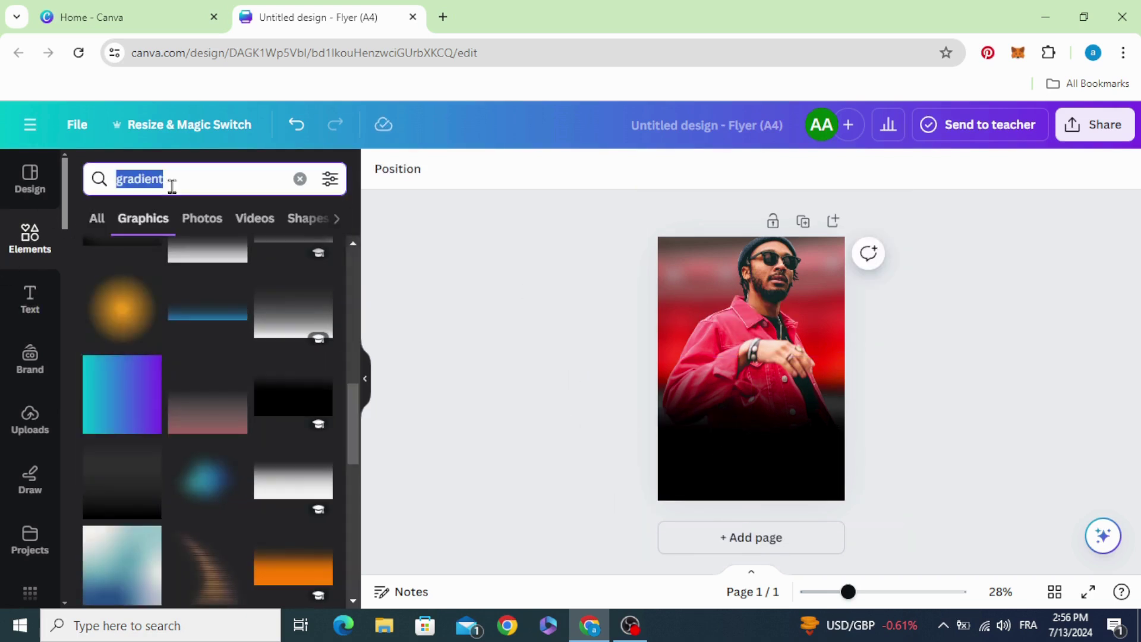
{"action": "type", "text": "light"}
{"action": "key", "text": "Return"}
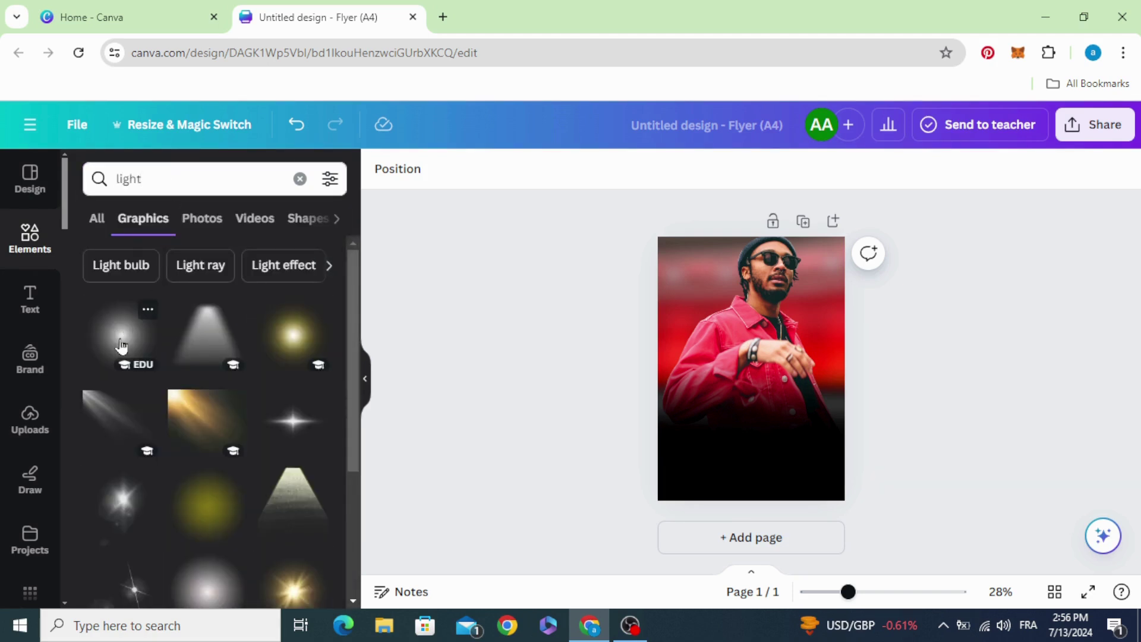
{"action": "left_click", "coordinate": [119, 333]}
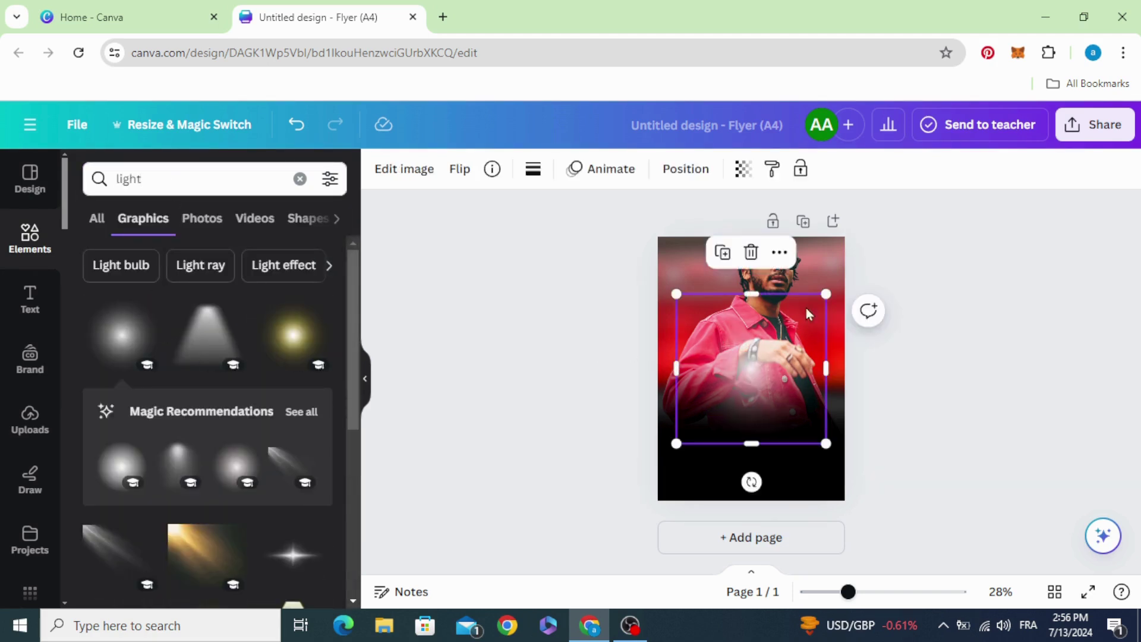
{"action": "left_click_drag", "start_coordinate": [820, 295], "coordinate": [882, 259]}
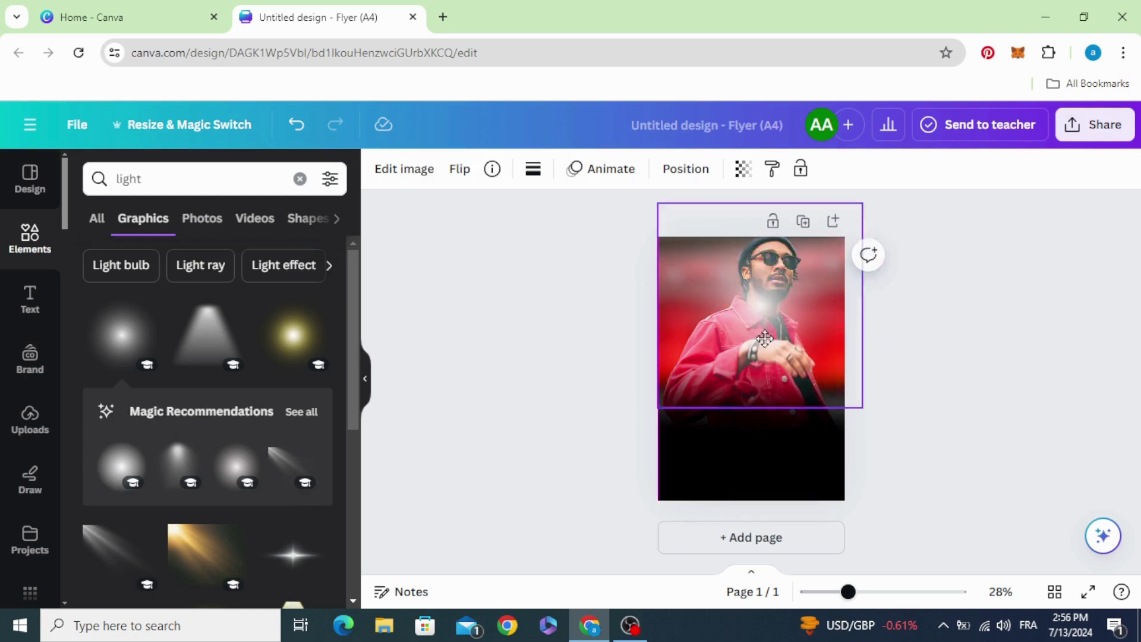
{"action": "left_click_drag", "start_coordinate": [785, 375], "coordinate": [768, 295]}
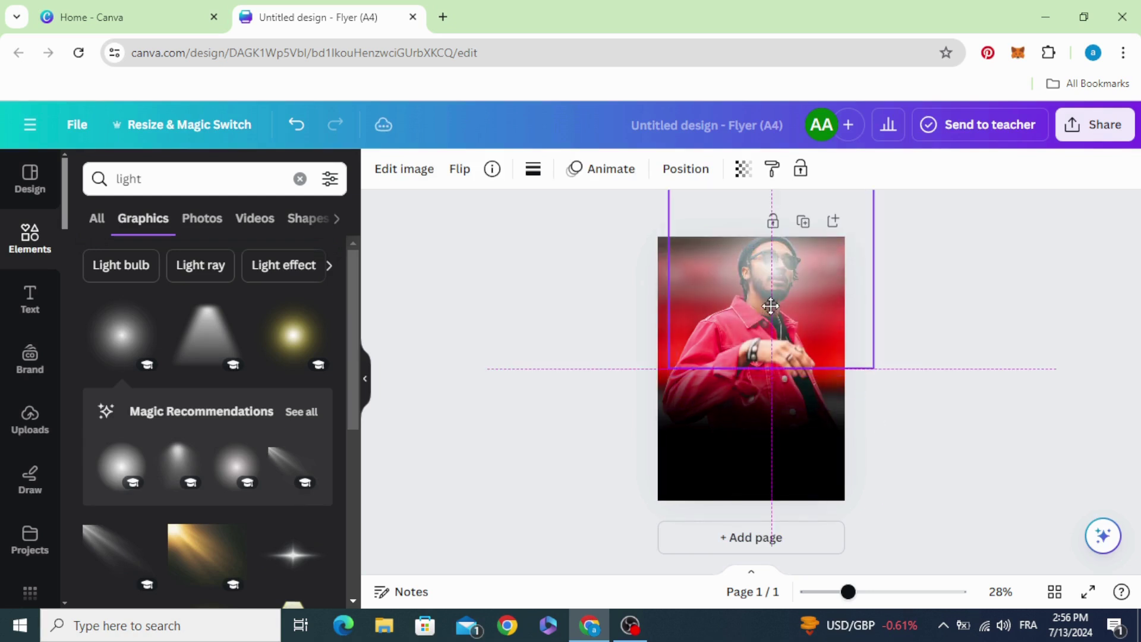
Step: Send the glow backward and reorder it below the man in Show layers
{"action": "right_click", "coordinate": [760, 269]}
{"action": "mouse_move", "coordinate": [814, 311]}
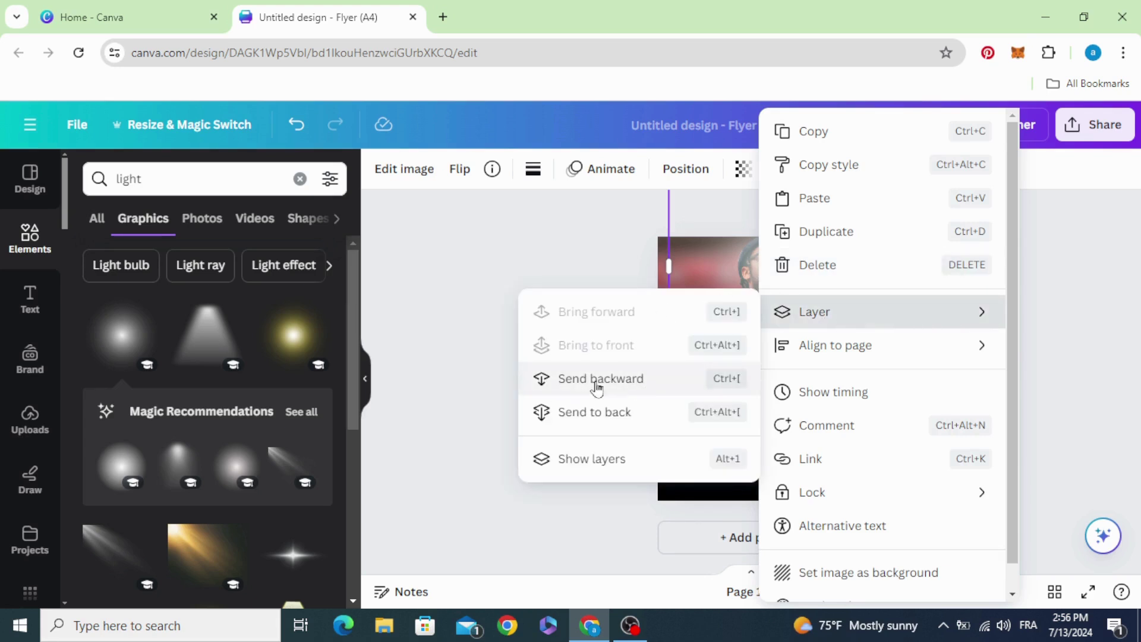
{"action": "left_click", "coordinate": [644, 382]}
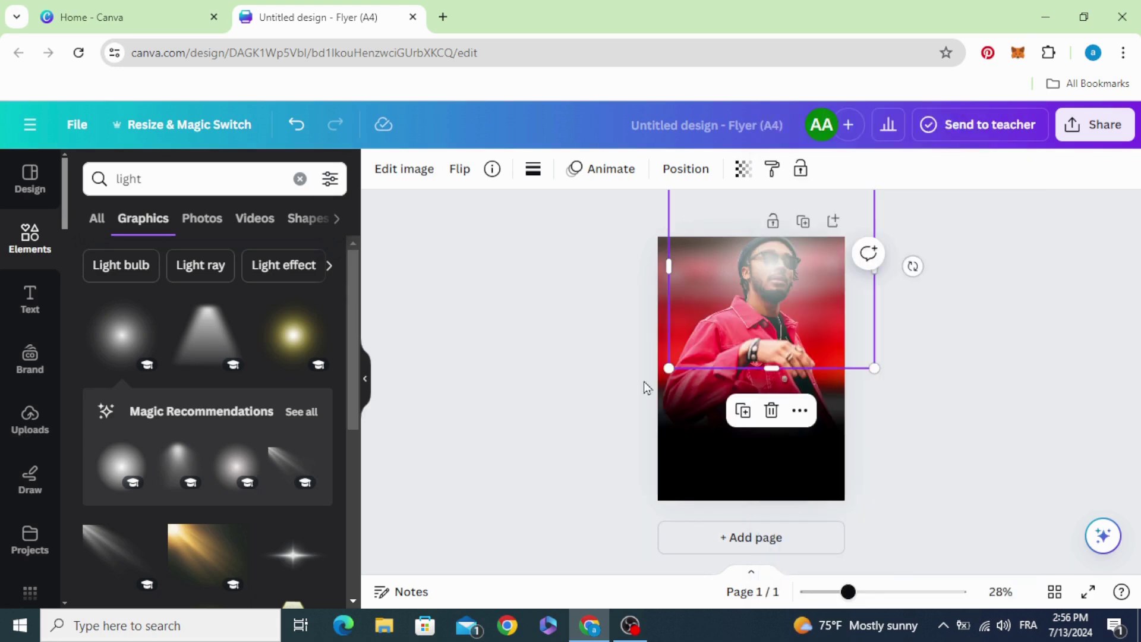
{"action": "right_click", "coordinate": [773, 269]}
{"action": "mouse_move", "coordinate": [827, 311]}
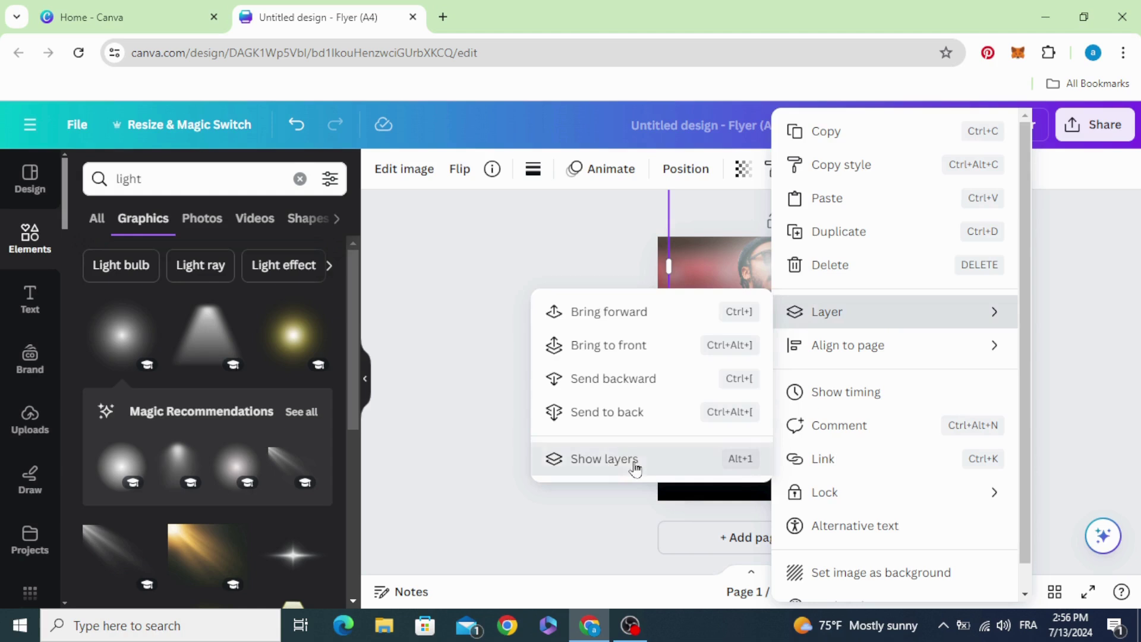
{"action": "left_click", "coordinate": [605, 458]}
{"action": "mouse_move", "coordinate": [250, 330]}
{"action": "left_mouse_down"}
{"action": "mouse_move", "coordinate": [271, 342]}
{"action": "mouse_move", "coordinate": [276, 401]}
{"action": "left_mouse_up"}
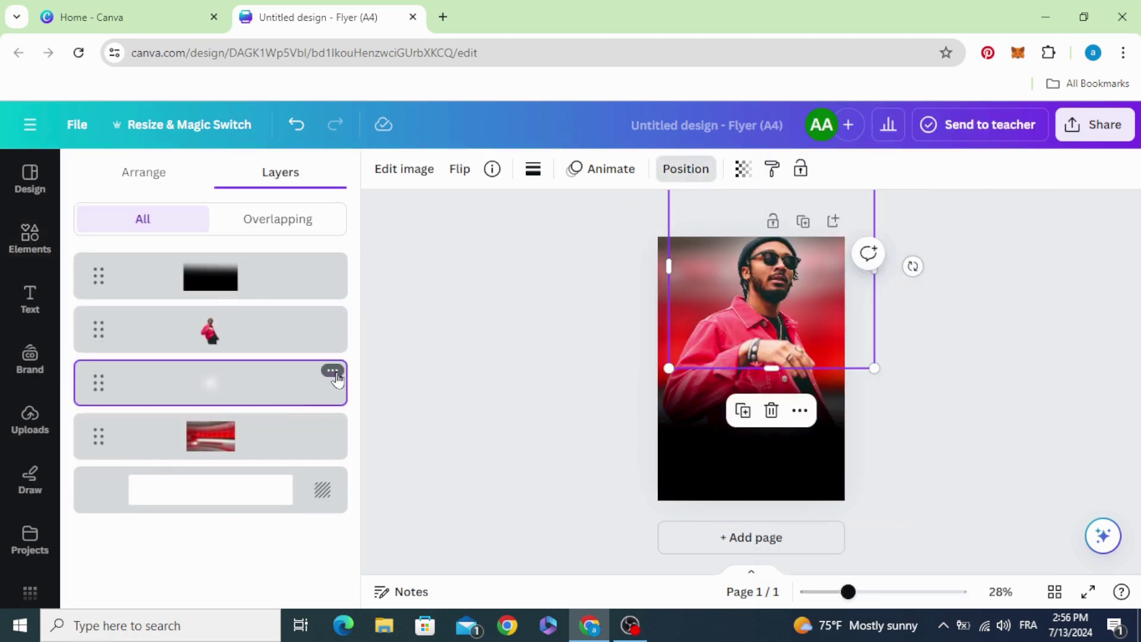
Step: Duplicate the glow and place the copy behind the man, shifted slightly left
{"action": "left_click", "coordinate": [332, 371]}
{"action": "left_click", "coordinate": [389, 232]}
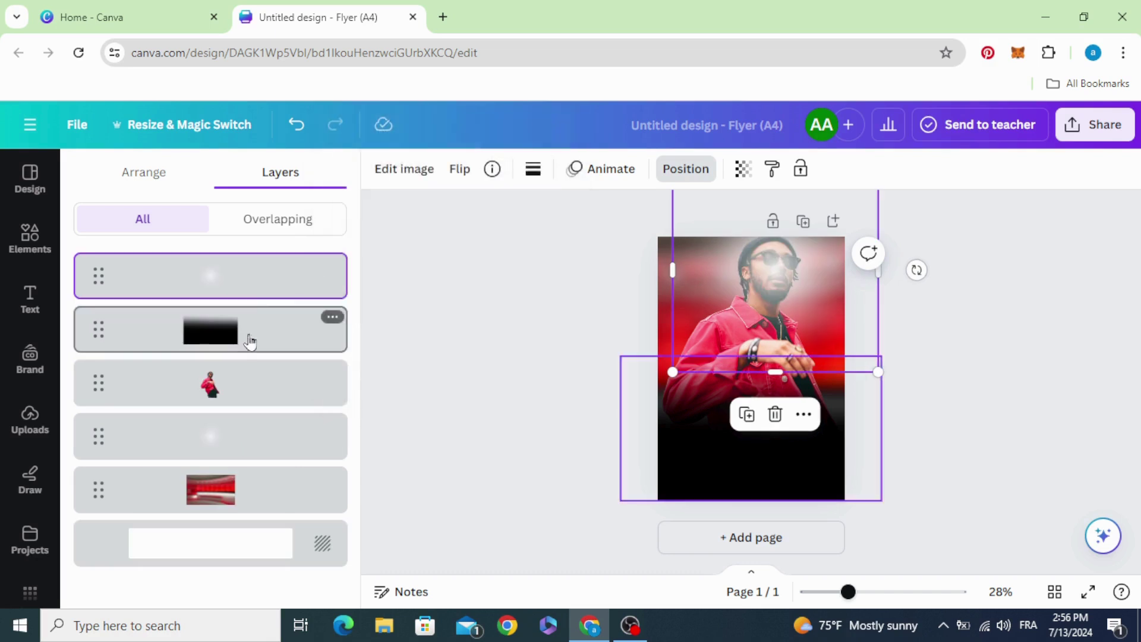
{"action": "left_click_drag", "start_coordinate": [259, 281], "coordinate": [268, 393]}
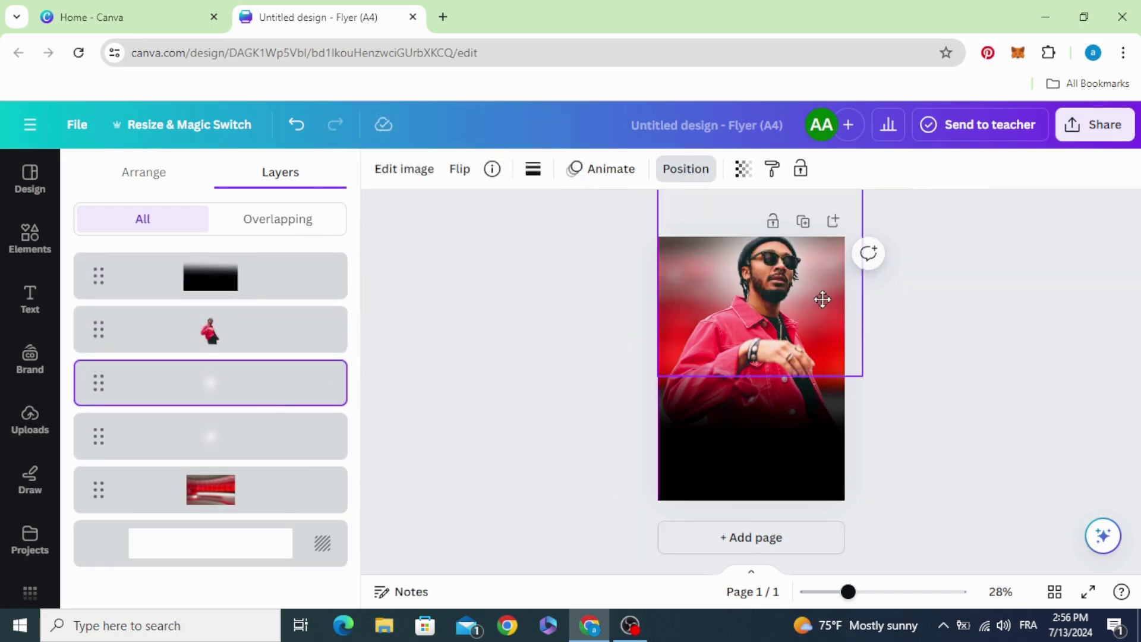
{"action": "left_click_drag", "start_coordinate": [838, 303], "coordinate": [822, 308]}
{"action": "left_click", "coordinate": [569, 371]}
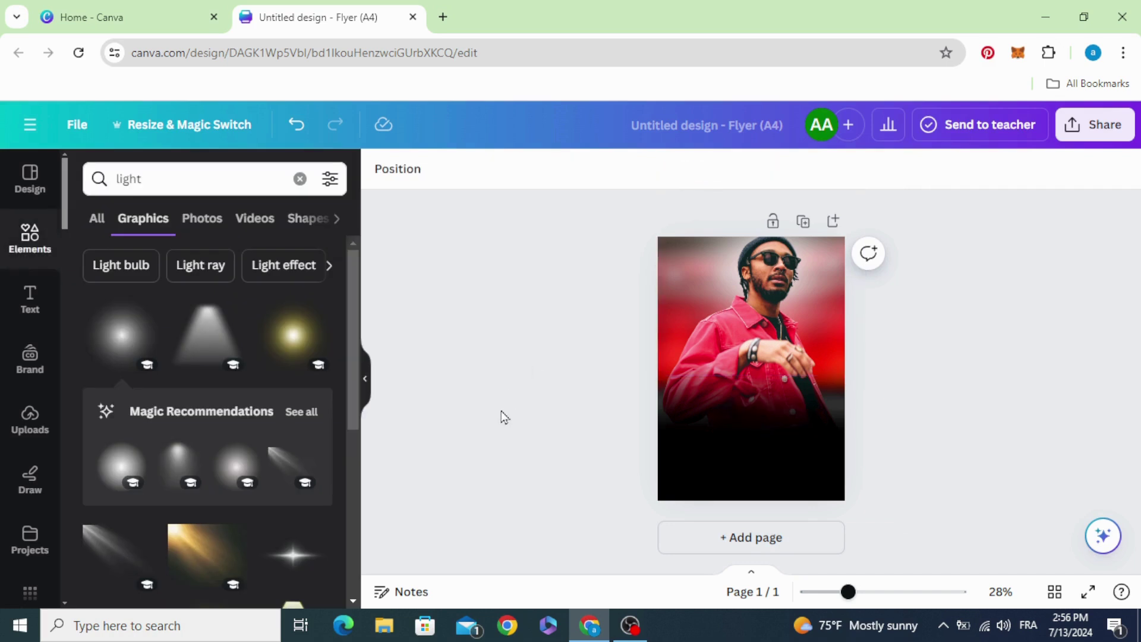
Step: Clear the light results, select blank page 2 and return to Elements
{"action": "left_click", "coordinate": [24, 257]}
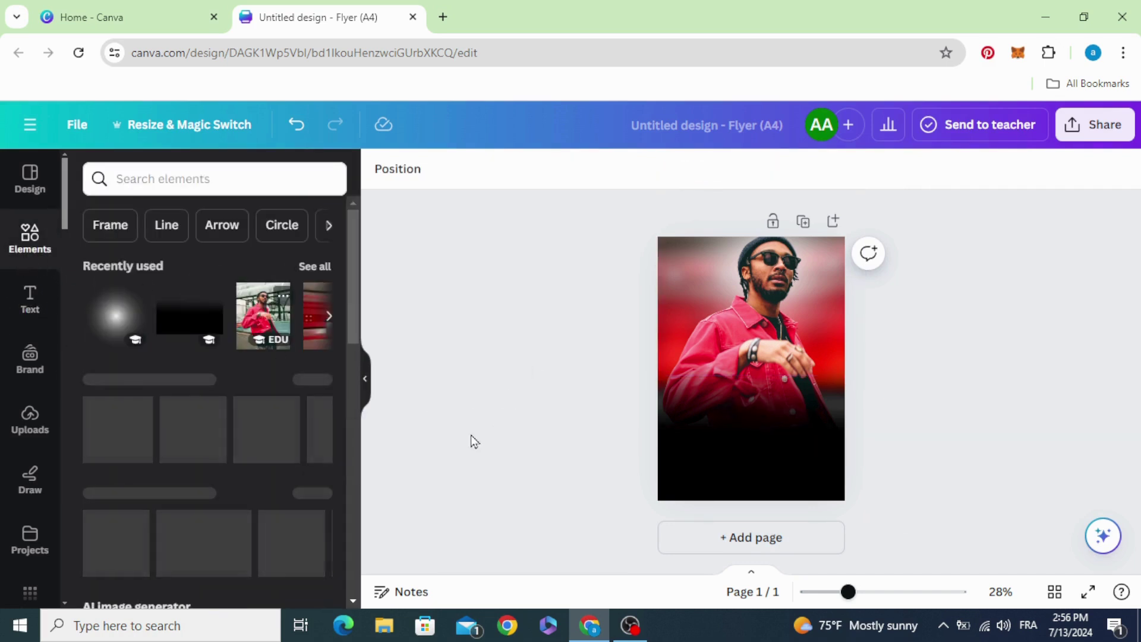
{"action": "left_click", "coordinate": [751, 538]}
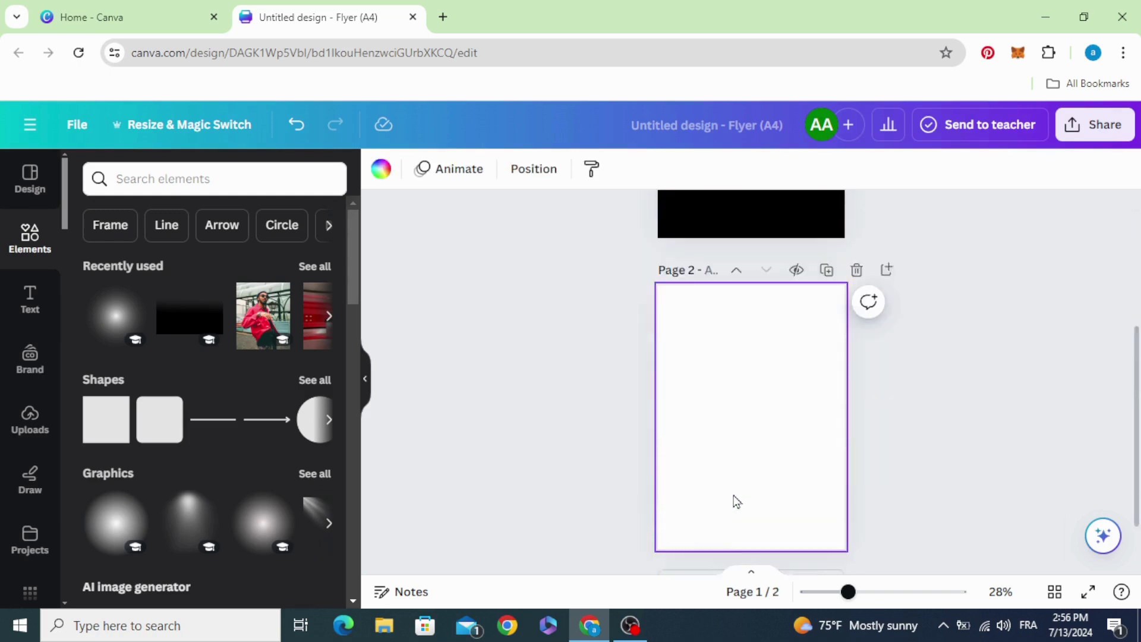
{"action": "left_click", "coordinate": [214, 179]}
{"action": "left_click", "coordinate": [30, 235]}
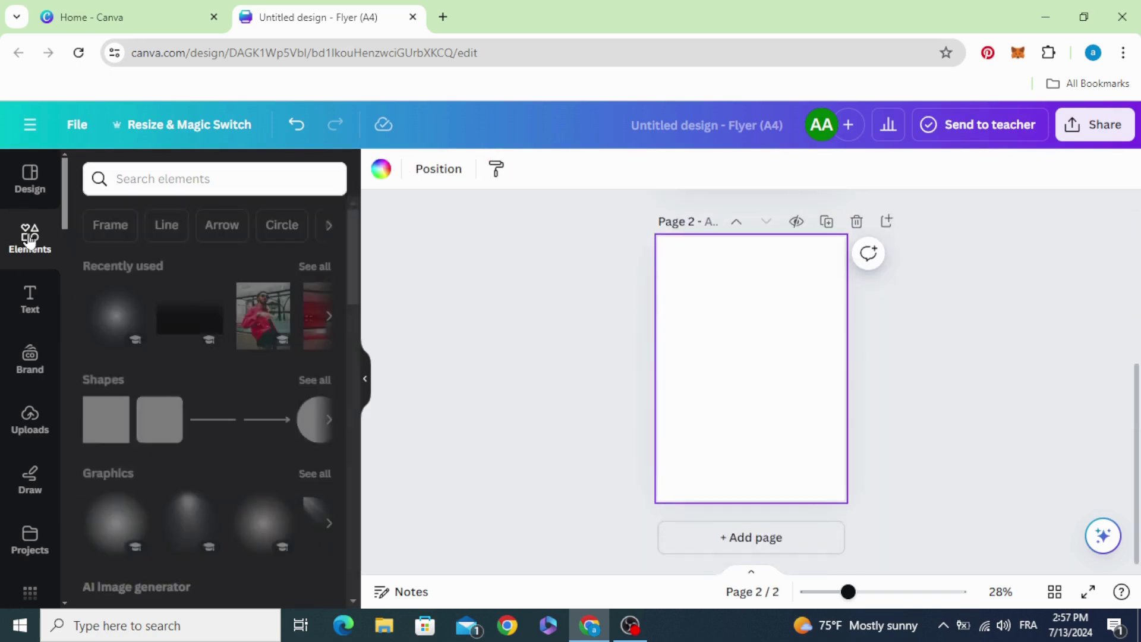
{"action": "left_click", "coordinate": [198, 178]}
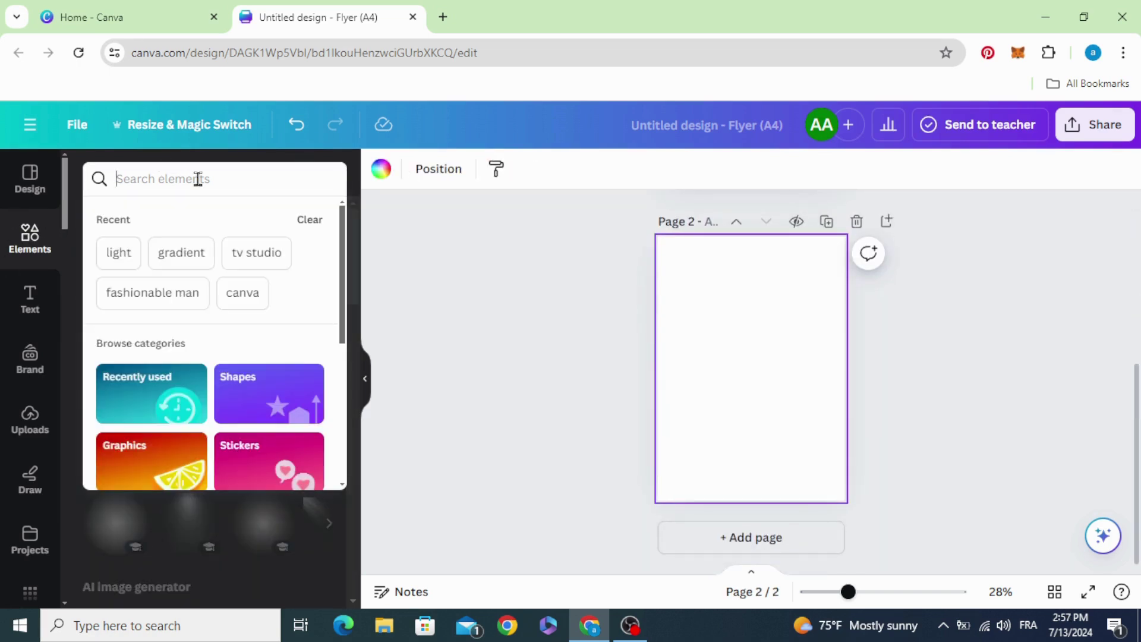
{"action": "type", "text": "grunge"}
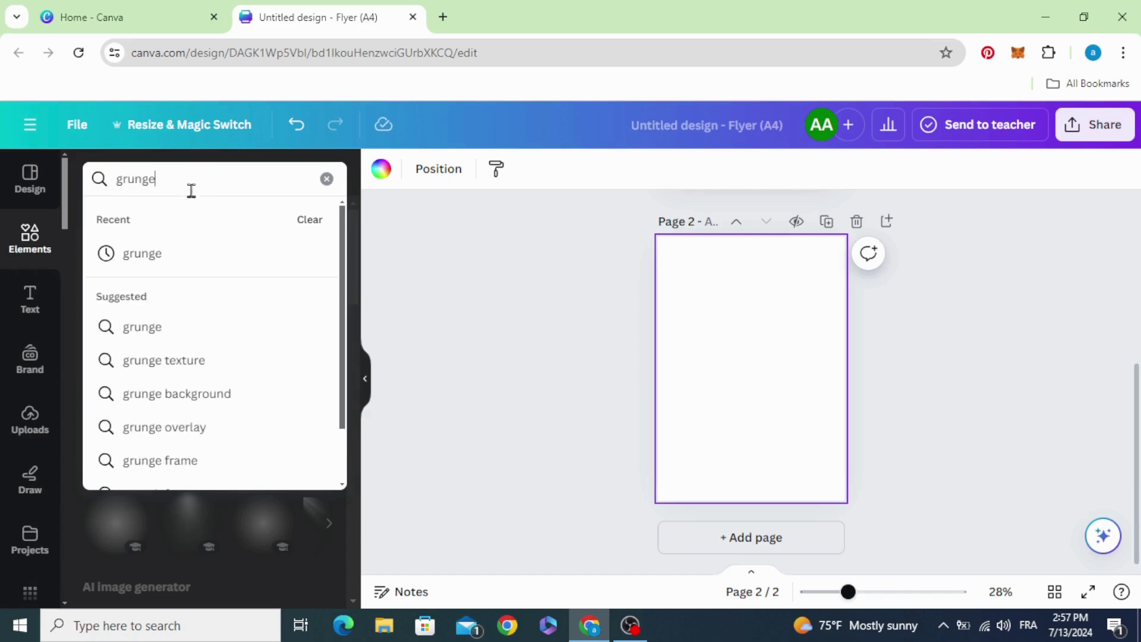
Step: Add a coral-red filtered 'grunge' photo to page 2 and stretch it full width
{"action": "left_click", "coordinate": [142, 253]}
{"action": "left_click", "coordinate": [202, 219]}
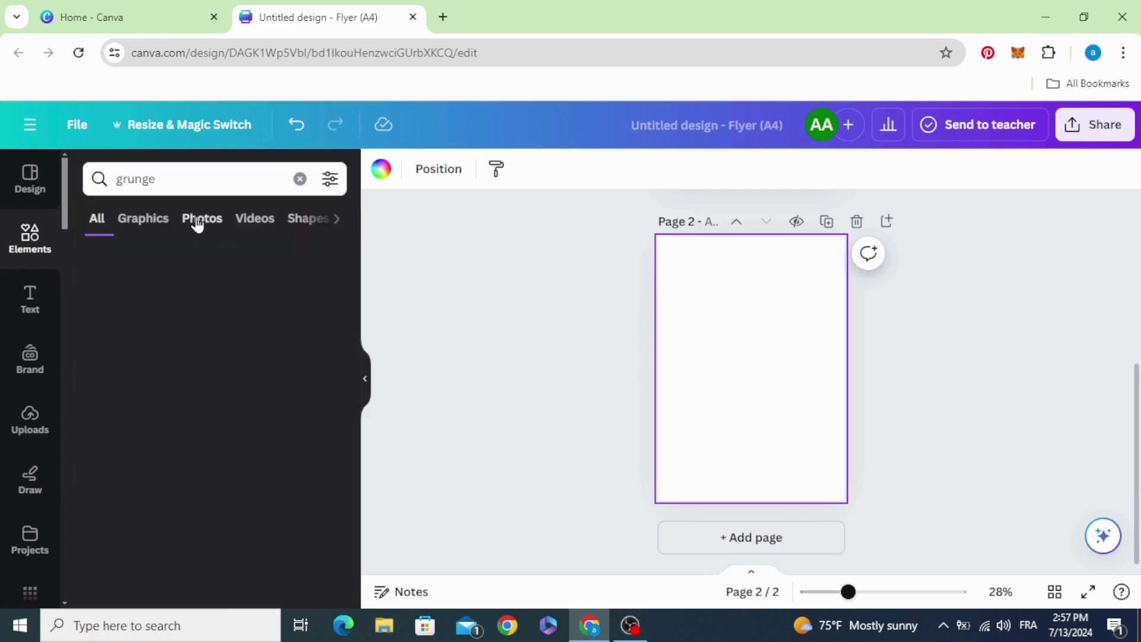
{"action": "left_click", "coordinate": [331, 179]}
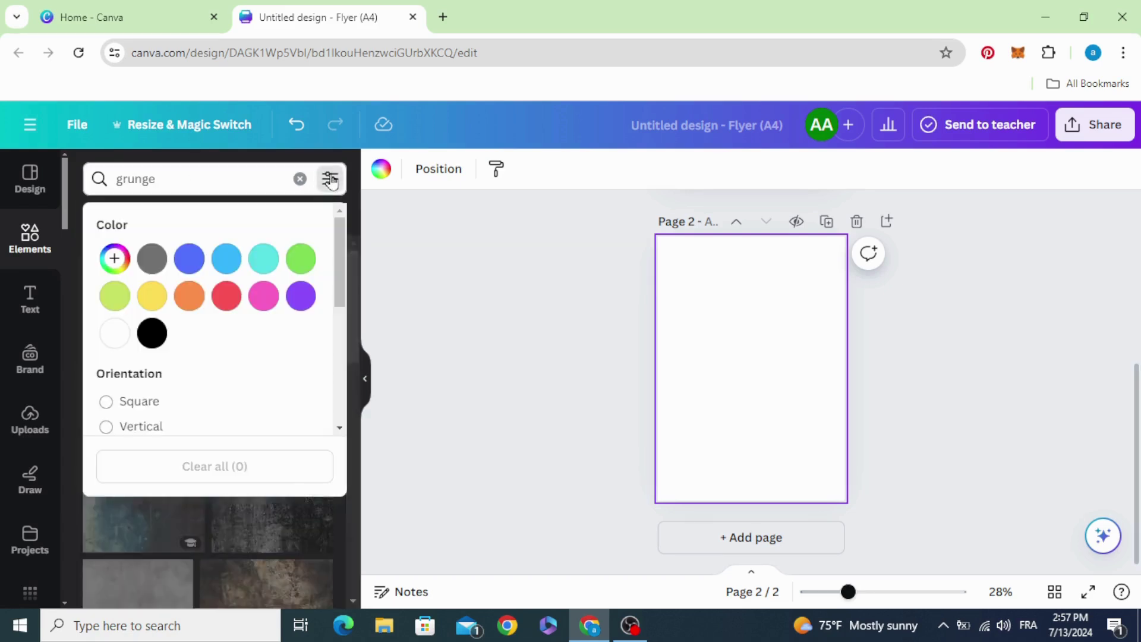
{"action": "left_click", "coordinate": [227, 295]}
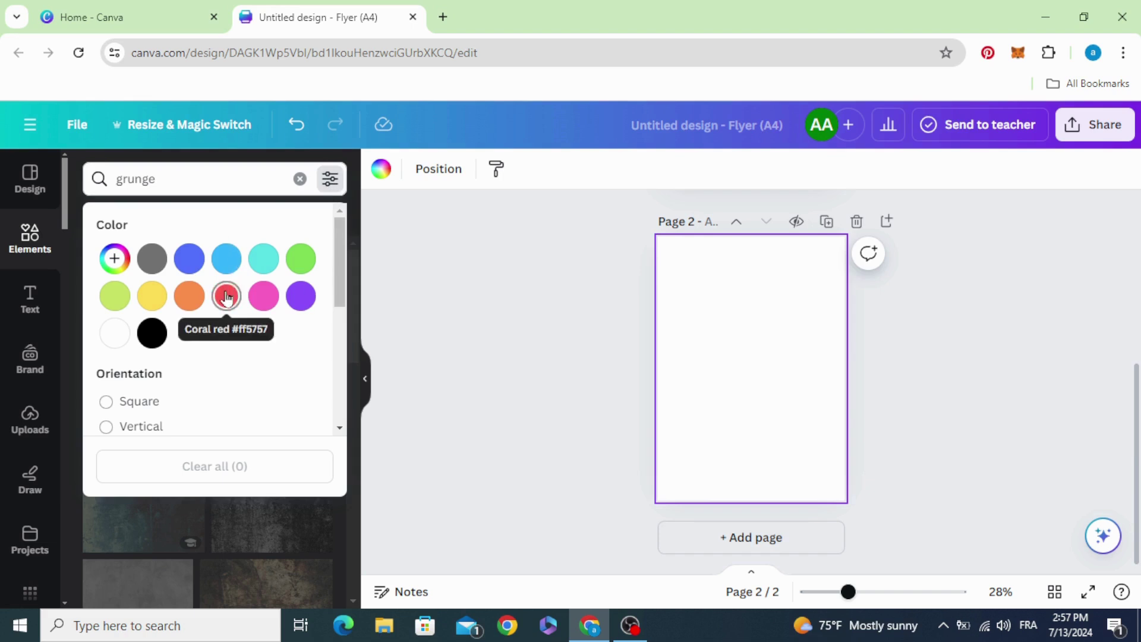
{"action": "left_click", "coordinate": [370, 239]}
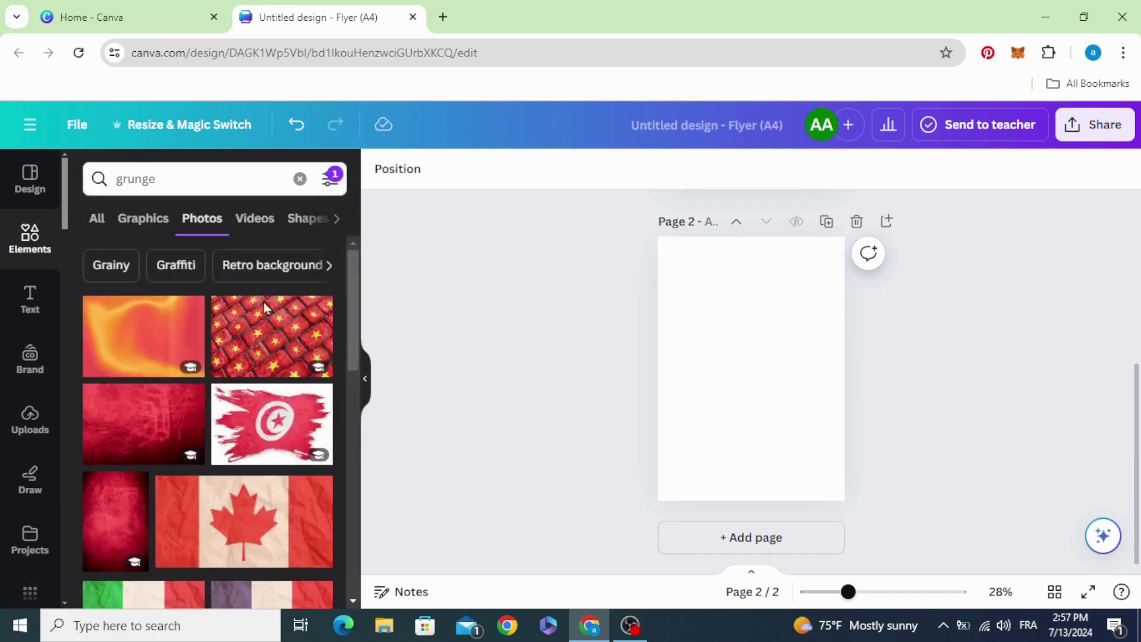
{"action": "scroll", "coordinate": [205, 401], "scroll_direction": "down", "scroll_amount": 2}
{"action": "scroll", "coordinate": [143, 419], "scroll_direction": "up", "scroll_amount": 2}
{"action": "left_click", "coordinate": [130, 422]}
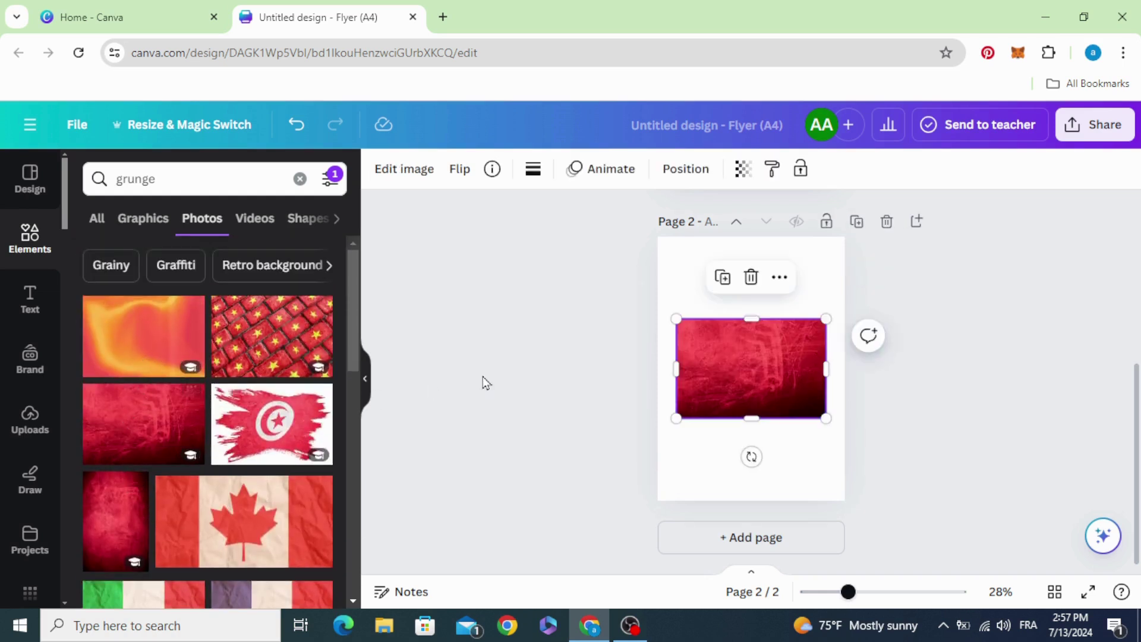
{"action": "left_click_drag", "start_coordinate": [749, 375], "coordinate": [718, 357]}
{"action": "mouse_move", "coordinate": [794, 402]}
{"action": "left_mouse_down"}
{"action": "mouse_move", "coordinate": [833, 452]}
{"action": "mouse_move", "coordinate": [872, 464]}
{"action": "left_mouse_up"}
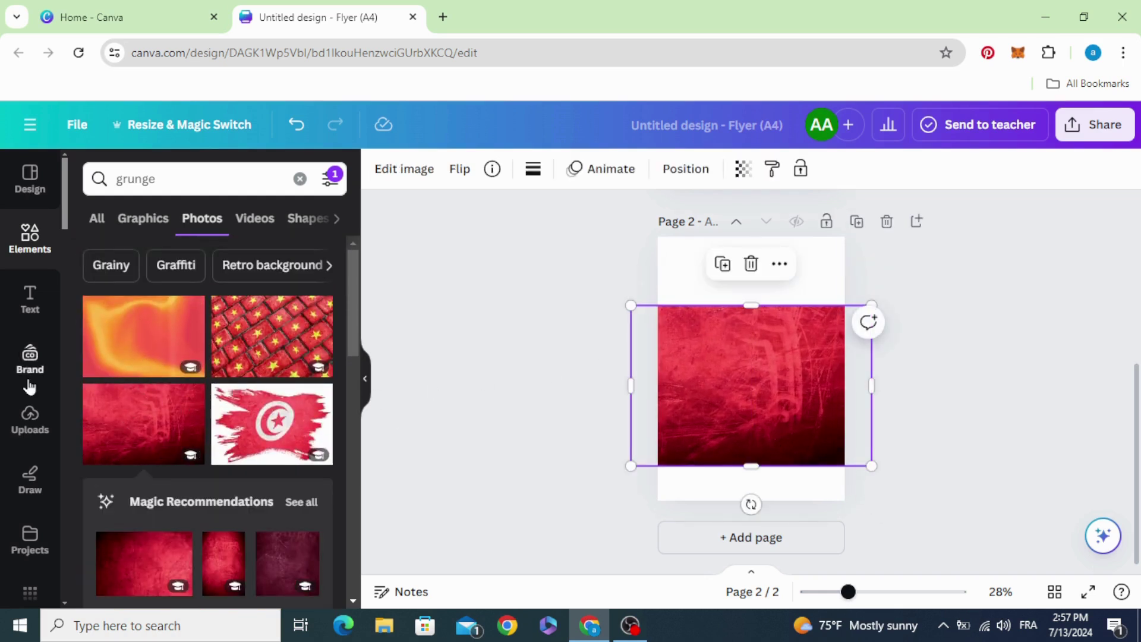
{"action": "scroll", "coordinate": [30, 386], "scroll_direction": "down", "scroll_amount": 2}
{"action": "scroll", "coordinate": [27, 390], "scroll_direction": "down", "scroll_amount": 1}
{"action": "scroll", "coordinate": [26, 390], "scroll_direction": "up", "scroll_amount": 1}
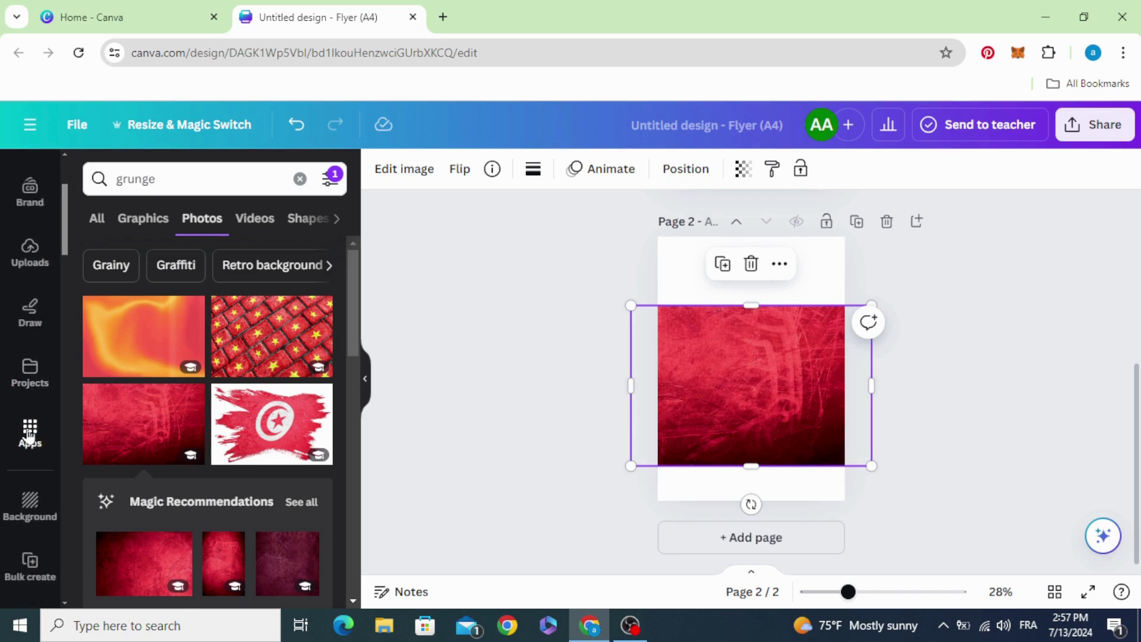
Step: Search Apps for 'FontFrame' and open the app
{"action": "left_click", "coordinate": [29, 435]}
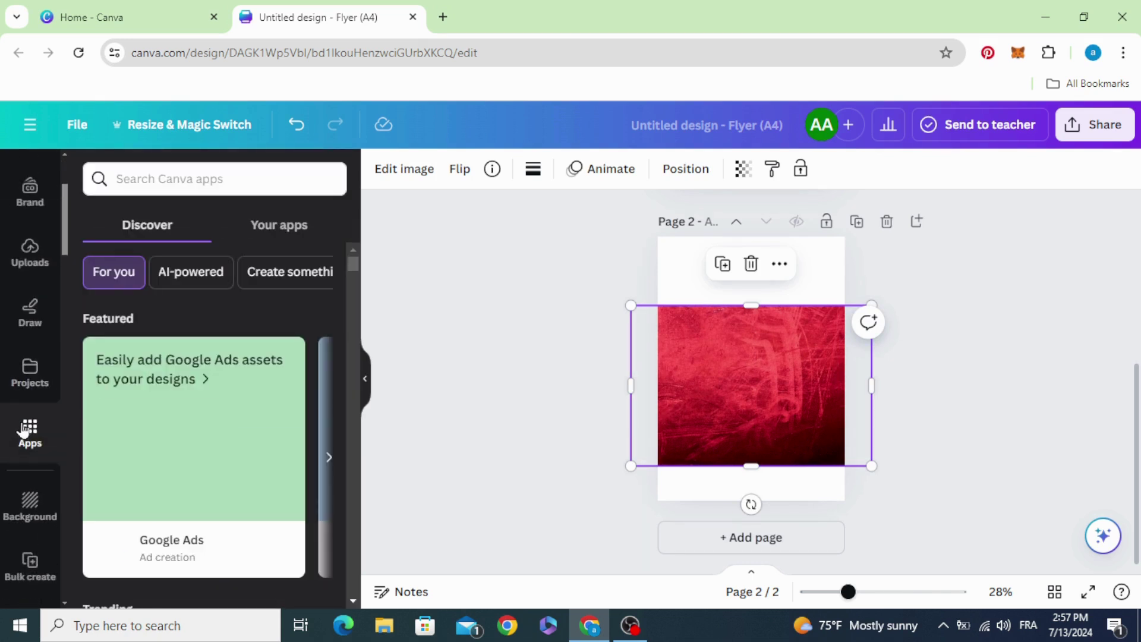
{"action": "left_click", "coordinate": [170, 179]}
{"action": "type", "text": "f"}
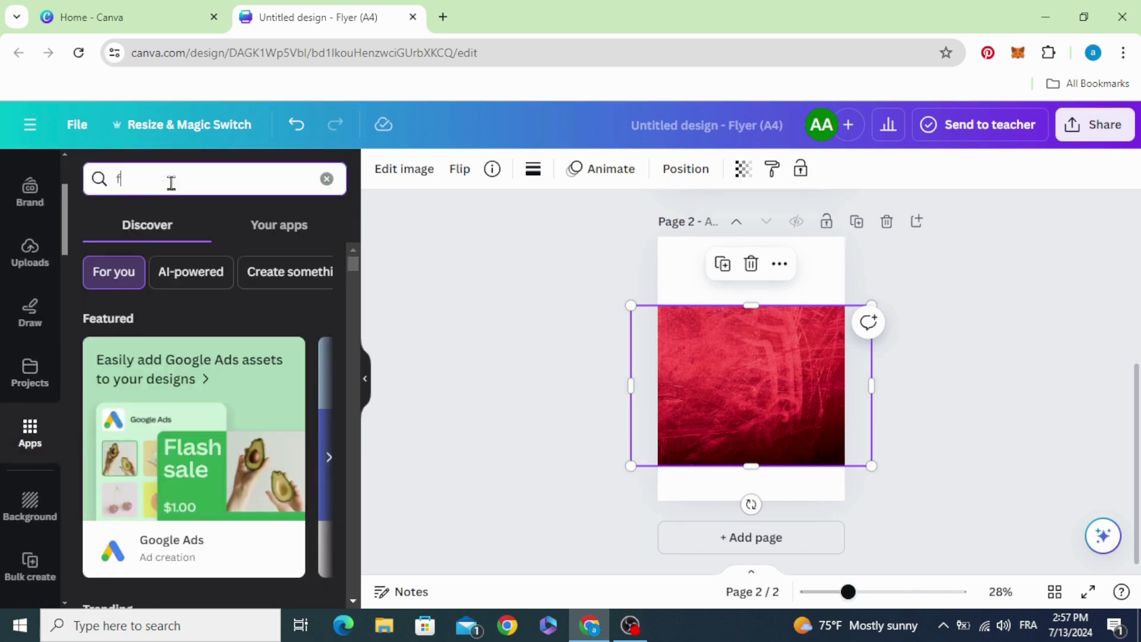
{"action": "type", "text": "ont"}
{"action": "left_click", "coordinate": [149, 251]}
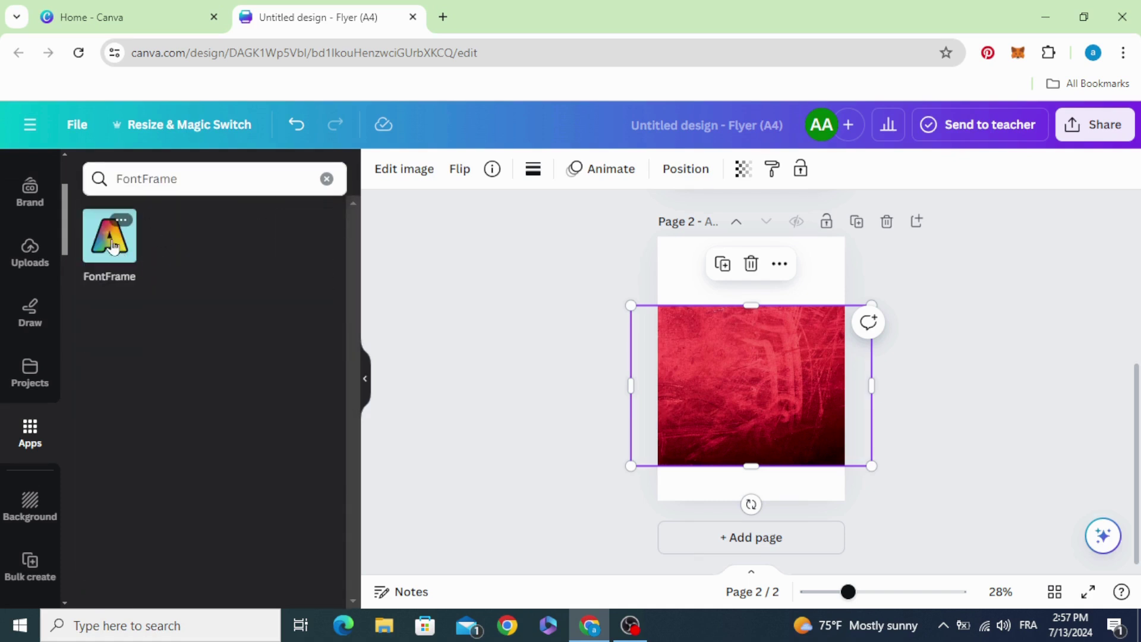
{"action": "left_click", "coordinate": [110, 239]}
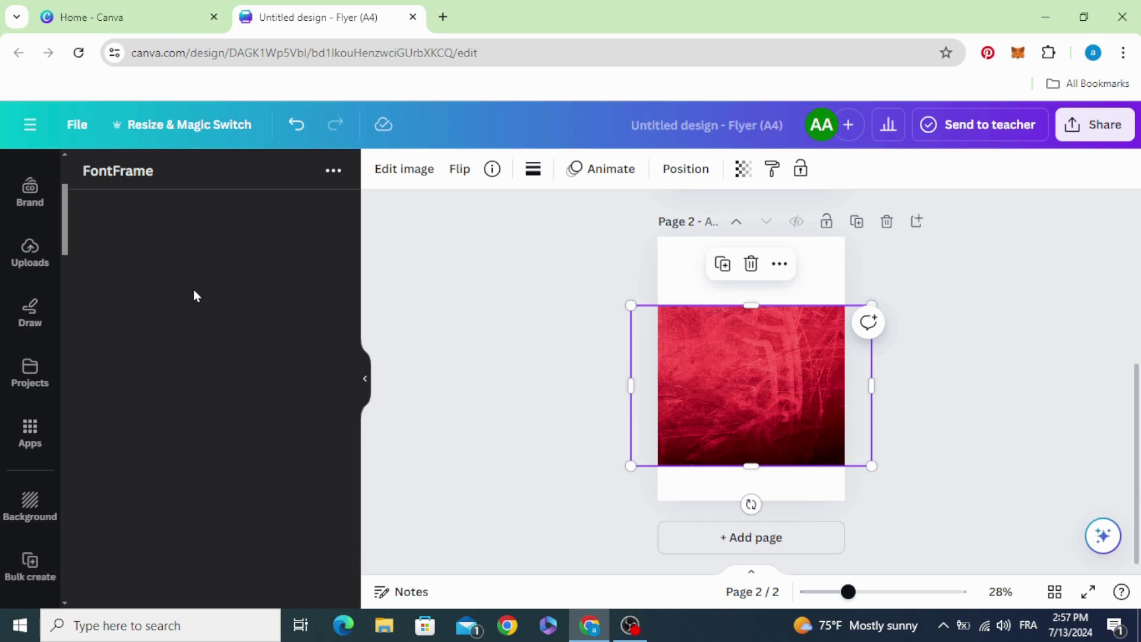
{"action": "scroll", "coordinate": [193, 294], "scroll_direction": "down", "scroll_amount": 3}
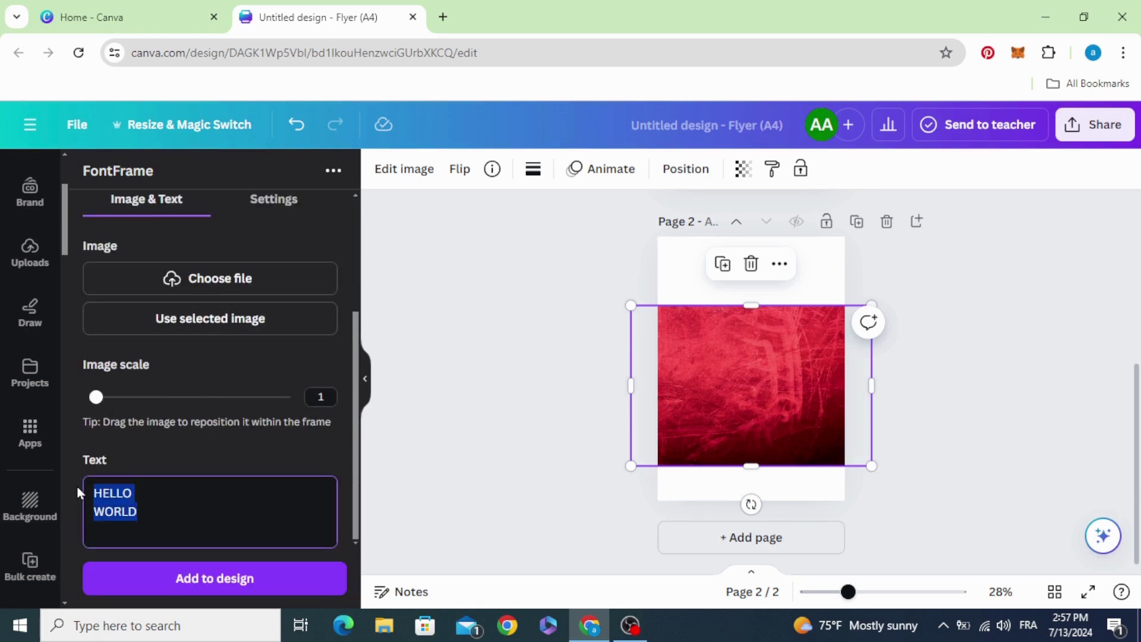
{"action": "type", "text": "RAVE"}
{"action": "scroll", "coordinate": [208, 467], "scroll_direction": "up", "scroll_amount": 3}
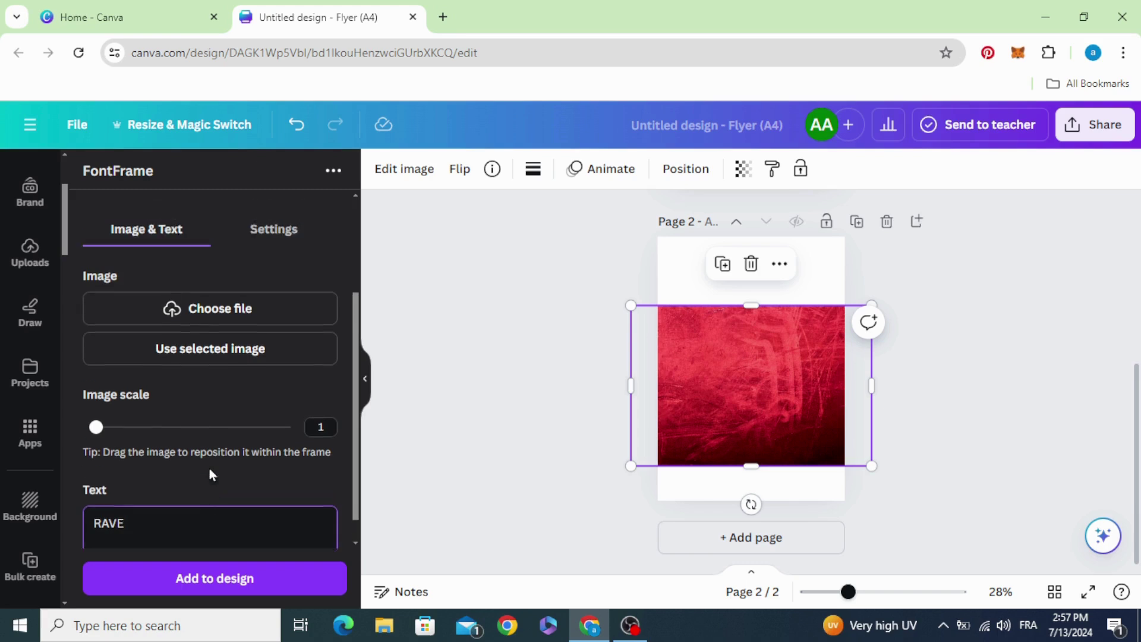
Step: In FontFrame Settings, pick the Jost font and drag letter spacing to -200
{"action": "left_click", "coordinate": [273, 366]}
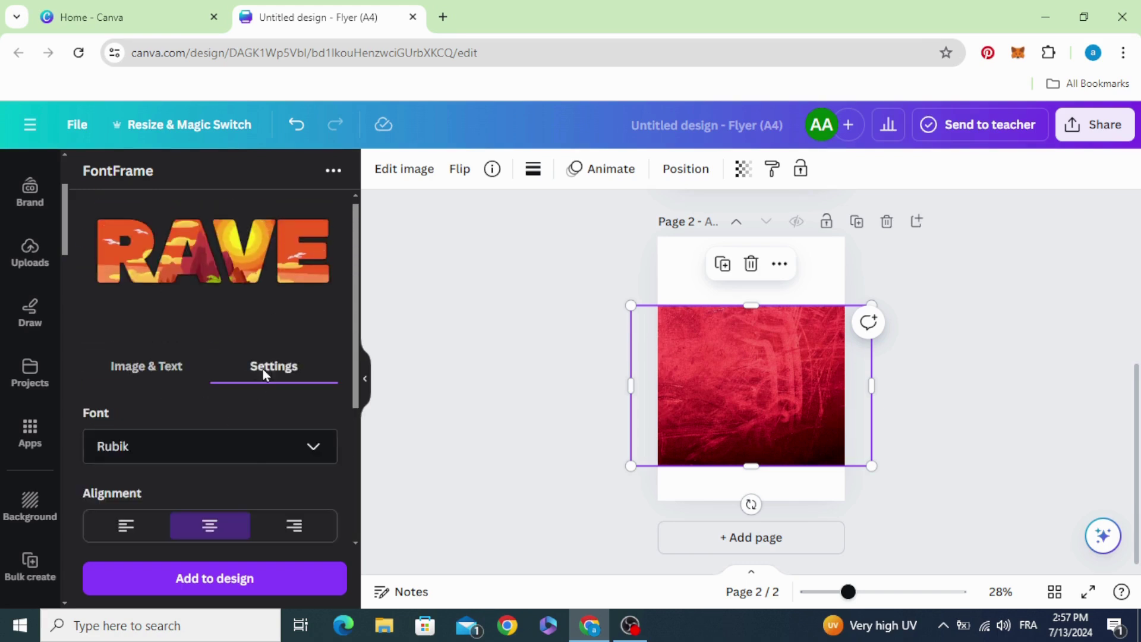
{"action": "left_click", "coordinate": [247, 447]}
{"action": "left_click", "coordinate": [197, 249]}
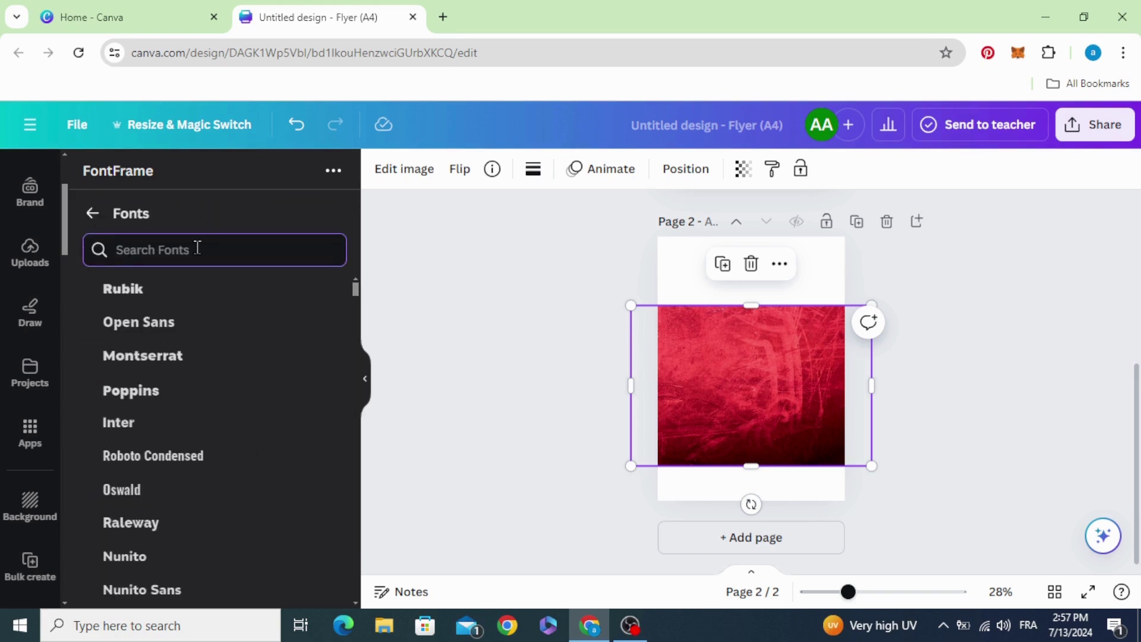
{"action": "type", "text": "Jo"}
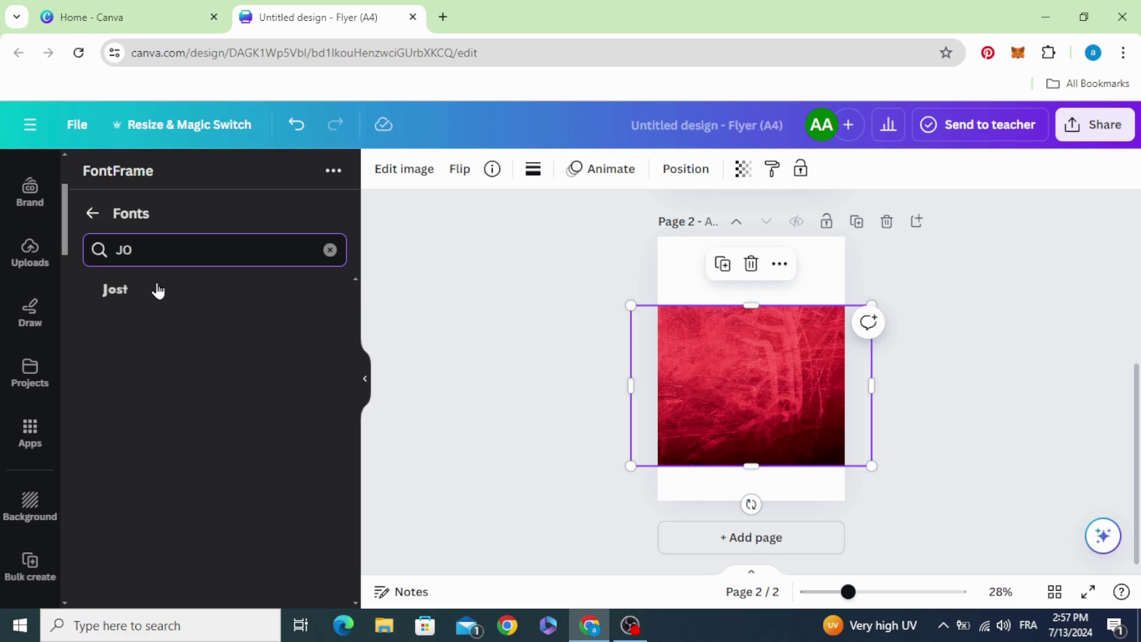
{"action": "left_click", "coordinate": [115, 290]}
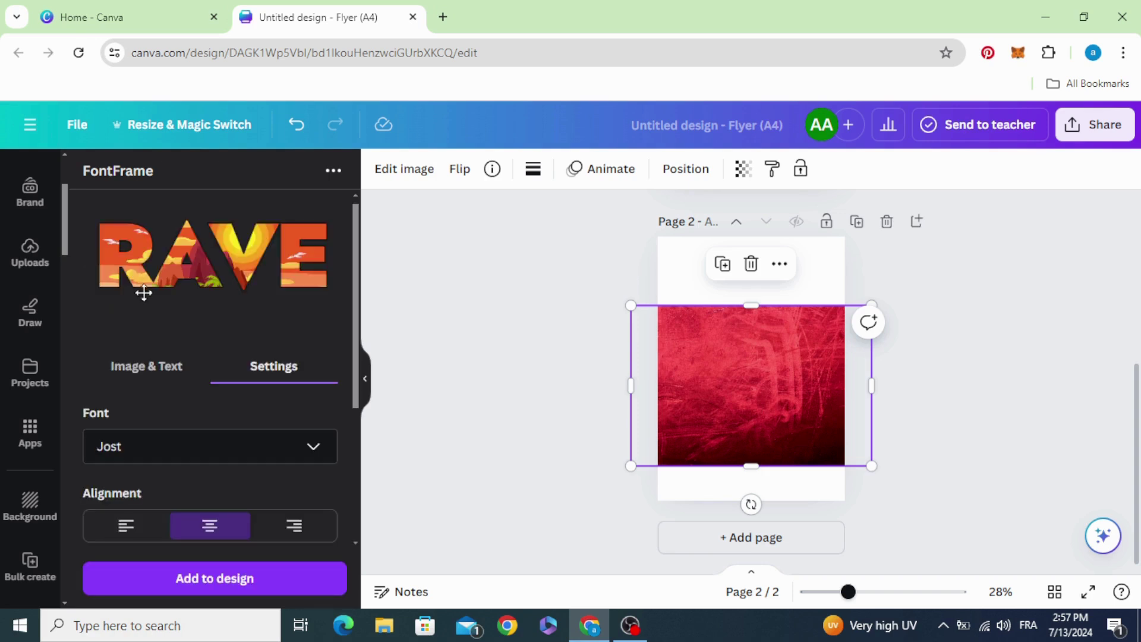
{"action": "scroll", "coordinate": [169, 315], "scroll_direction": "down", "scroll_amount": 3}
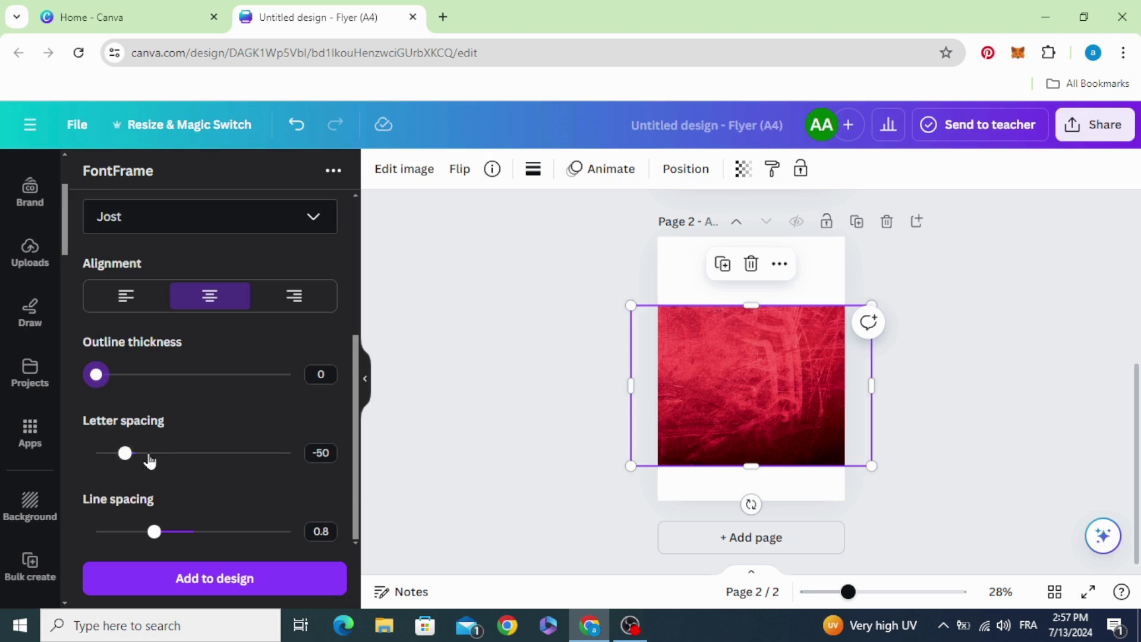
{"action": "left_click_drag", "start_coordinate": [125, 454], "coordinate": [56, 468]}
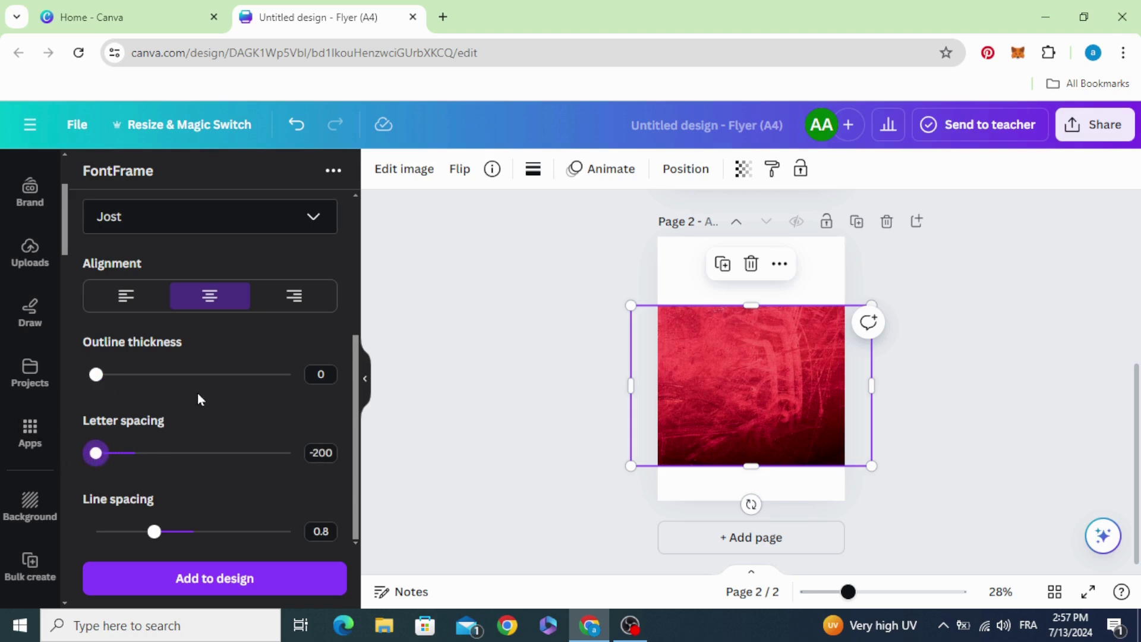
{"action": "scroll", "coordinate": [198, 393], "scroll_direction": "up", "scroll_amount": 5}
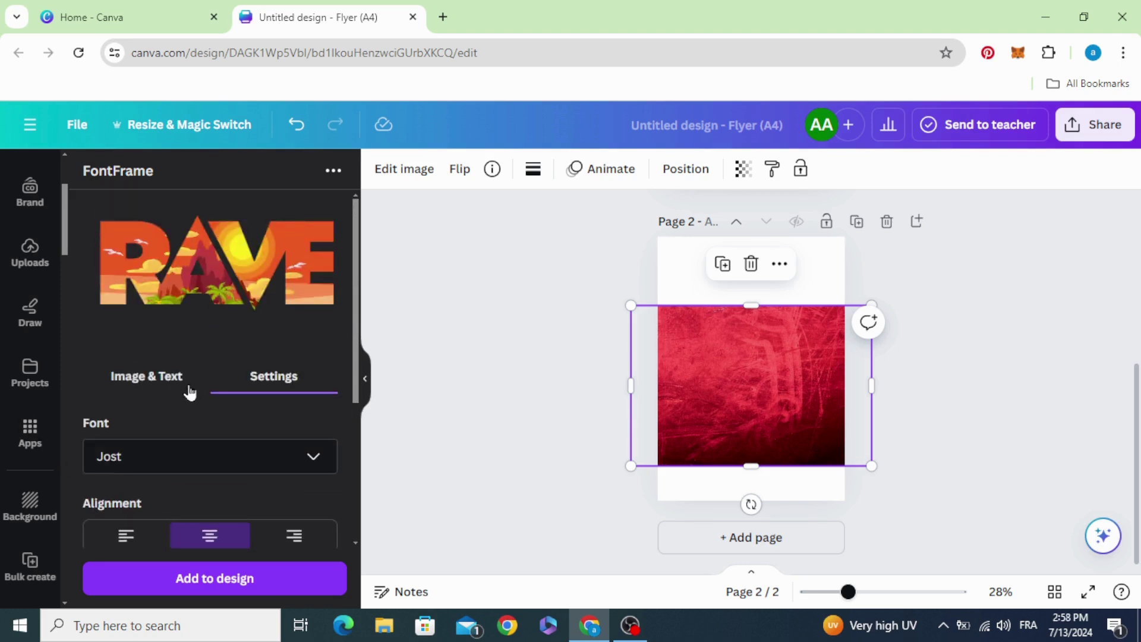
Step: Fill the RAVE lettering with the red grunge texture and add it to page 2
{"action": "left_click", "coordinate": [151, 384]}
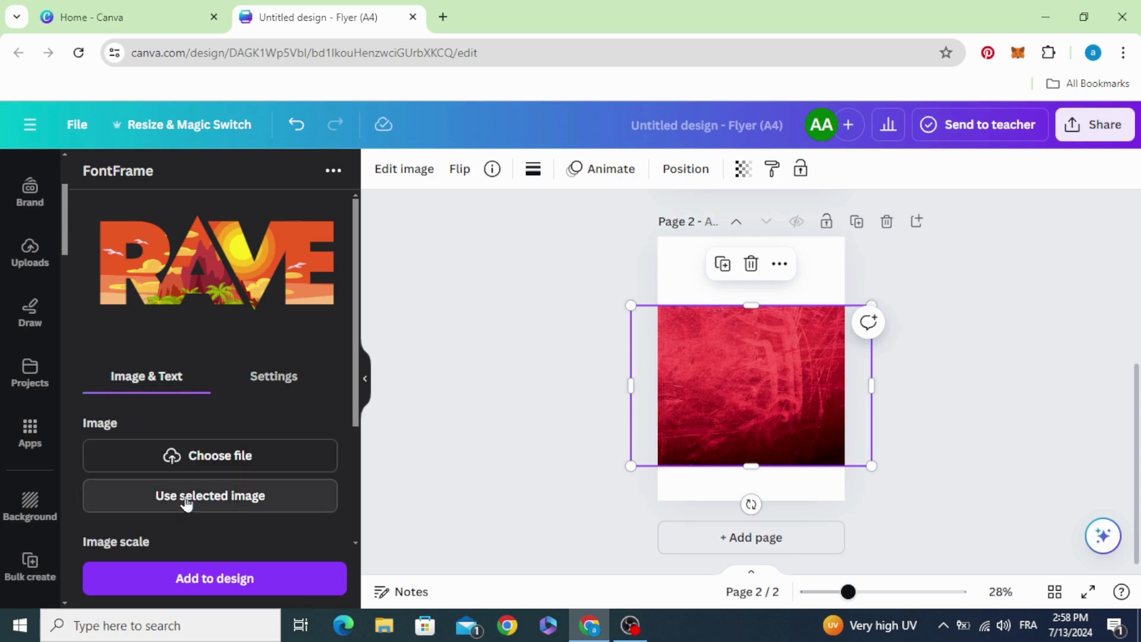
{"action": "left_click", "coordinate": [246, 500]}
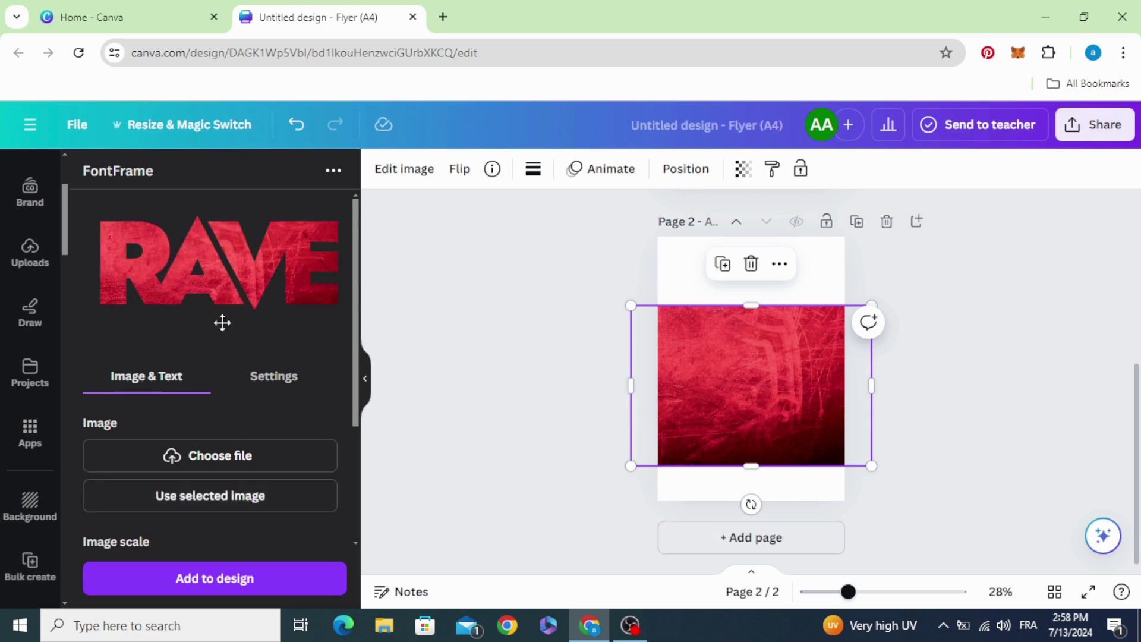
{"action": "scroll", "coordinate": [215, 463], "scroll_direction": "down", "scroll_amount": 3}
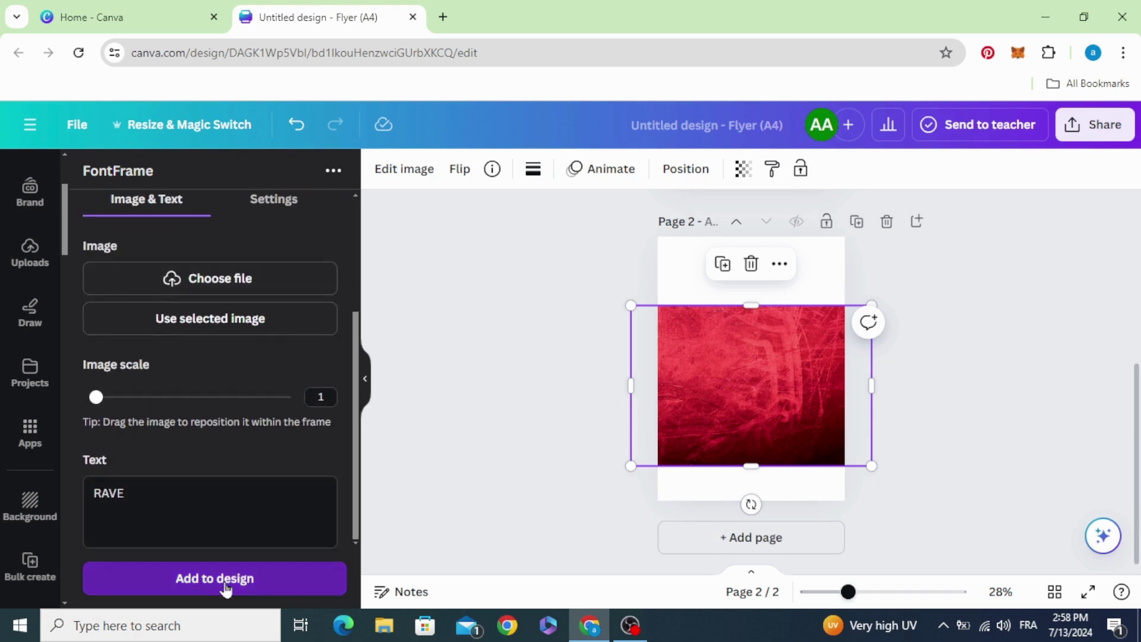
{"action": "left_click", "coordinate": [235, 586]}
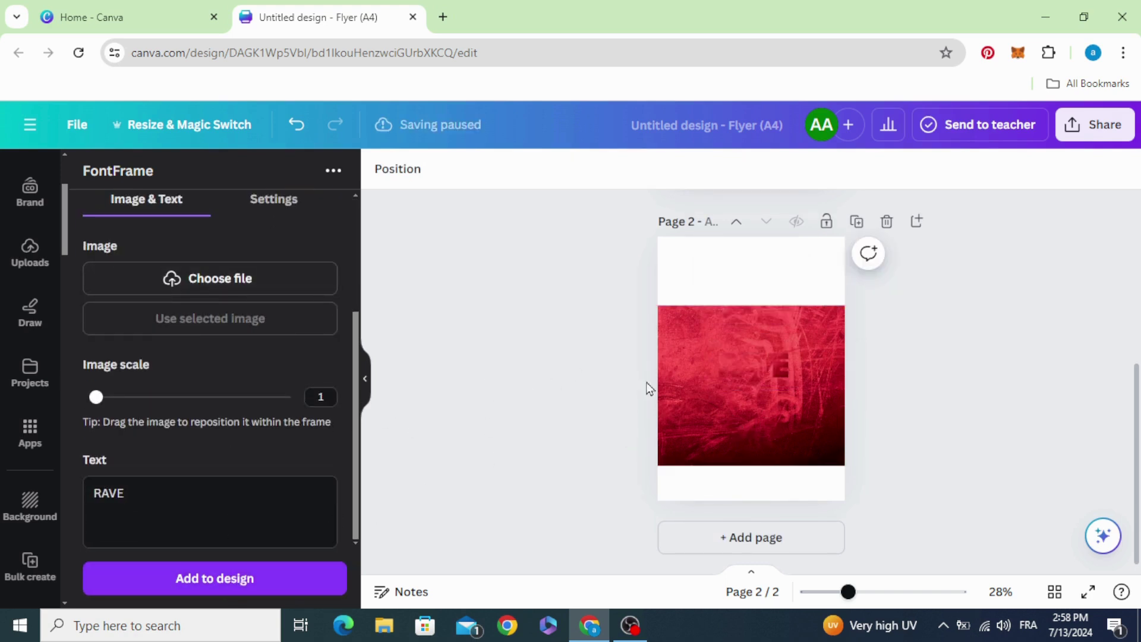
{"action": "scroll", "coordinate": [743, 387], "scroll_direction": "up", "scroll_amount": 3}
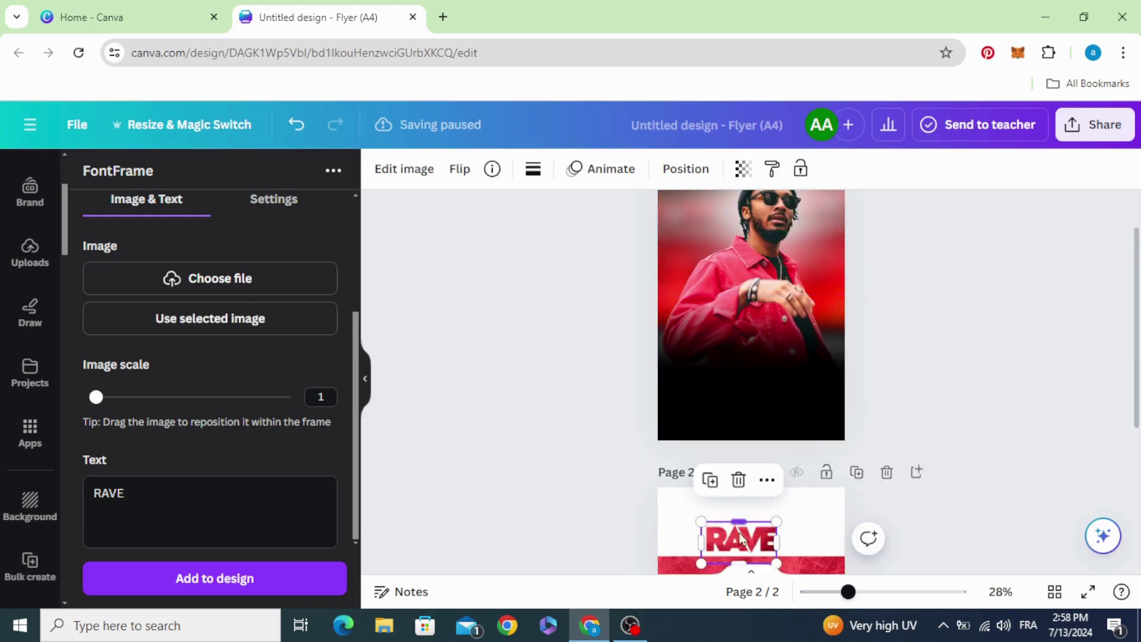
Step: Move RAVE onto page 1, enlarge it and place it over the black bottom
{"action": "left_click_drag", "start_coordinate": [732, 529], "coordinate": [704, 326]}
{"action": "left_click_drag", "start_coordinate": [746, 362], "coordinate": [828, 435]}
{"action": "mouse_move", "coordinate": [753, 387]}
{"action": "left_mouse_down"}
{"action": "mouse_move", "coordinate": [742, 356]}
{"action": "mouse_move", "coordinate": [739, 366]}
{"action": "left_mouse_up"}
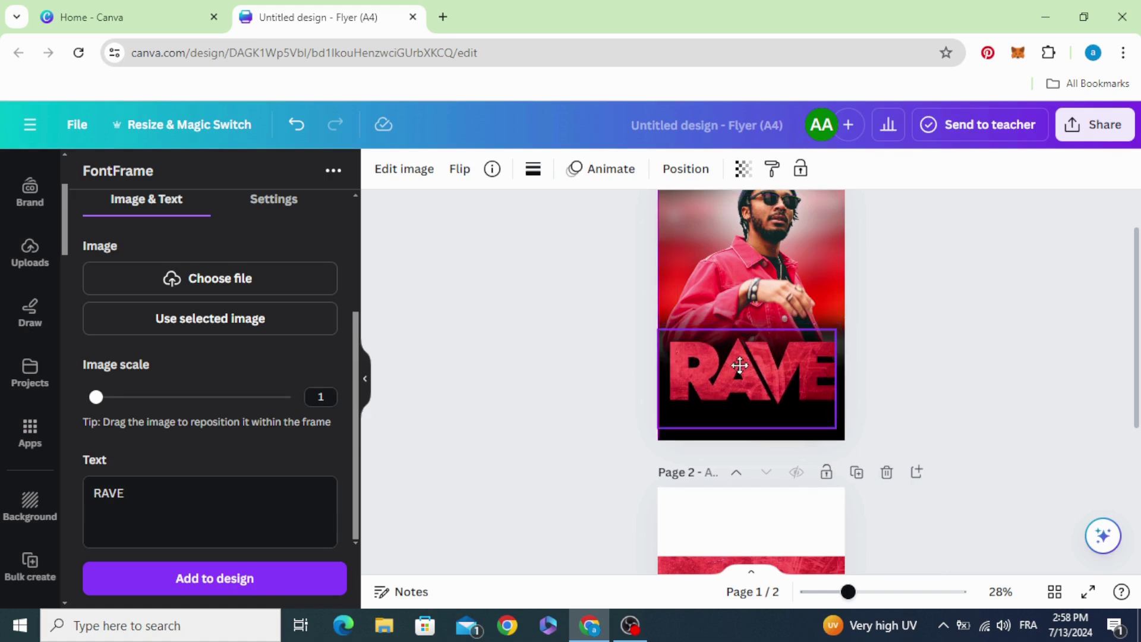
{"action": "left_click", "coordinate": [555, 397]}
{"action": "left_click", "coordinate": [698, 363]}
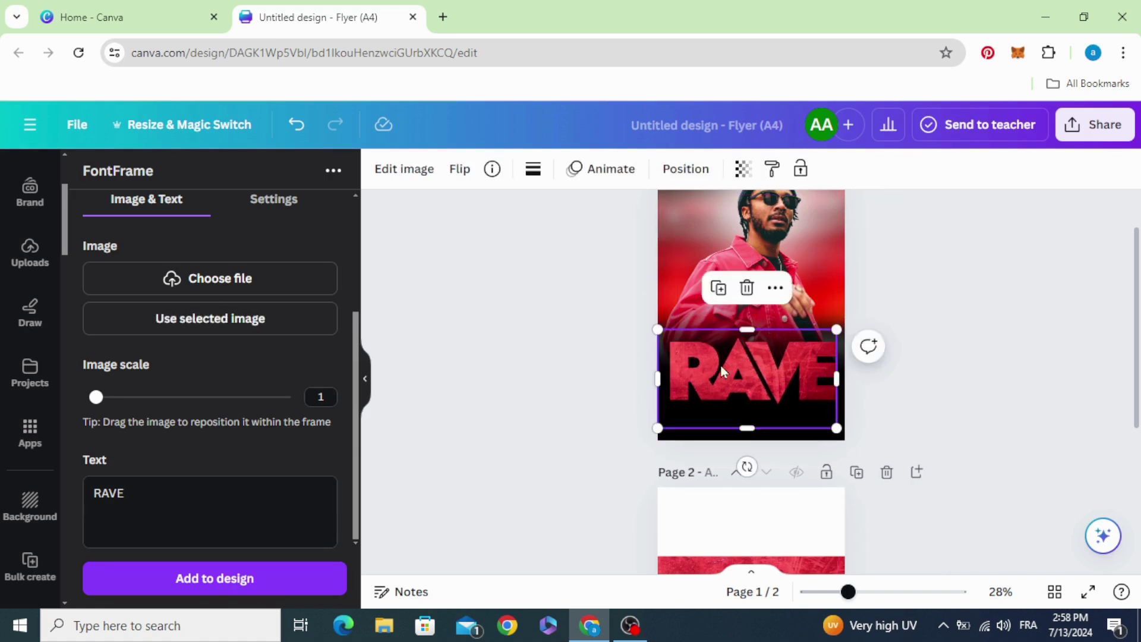
Step: Set the RAVE title's saturation and clarity to 100 in Edit image > Adjust
{"action": "left_click", "coordinate": [404, 168]}
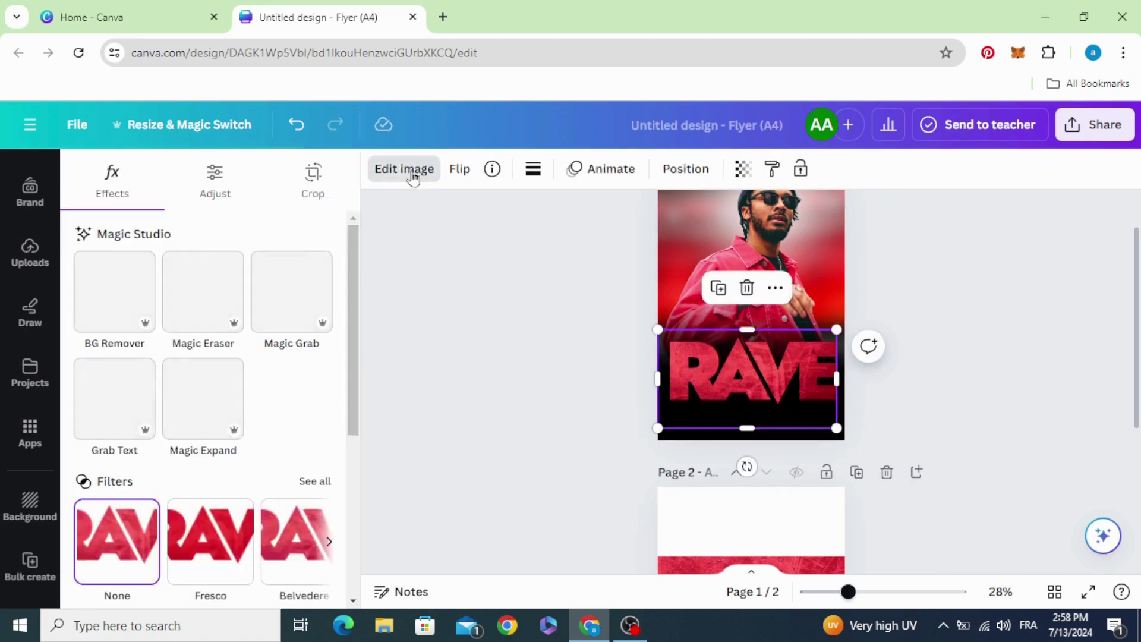
{"action": "scroll", "coordinate": [250, 228], "scroll_direction": "down", "scroll_amount": 3}
{"action": "scroll", "coordinate": [245, 236], "scroll_direction": "down", "scroll_amount": 1}
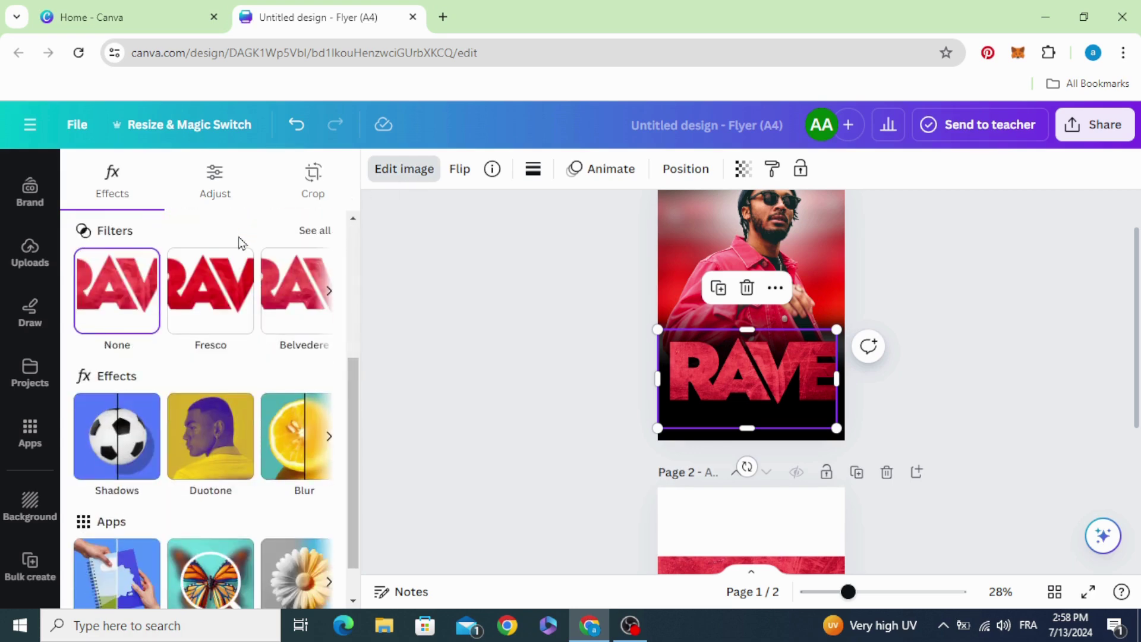
{"action": "scroll", "coordinate": [241, 241], "scroll_direction": "up", "scroll_amount": 2}
{"action": "scroll", "coordinate": [228, 245], "scroll_direction": "up", "scroll_amount": 2}
{"action": "left_click", "coordinate": [214, 182]}
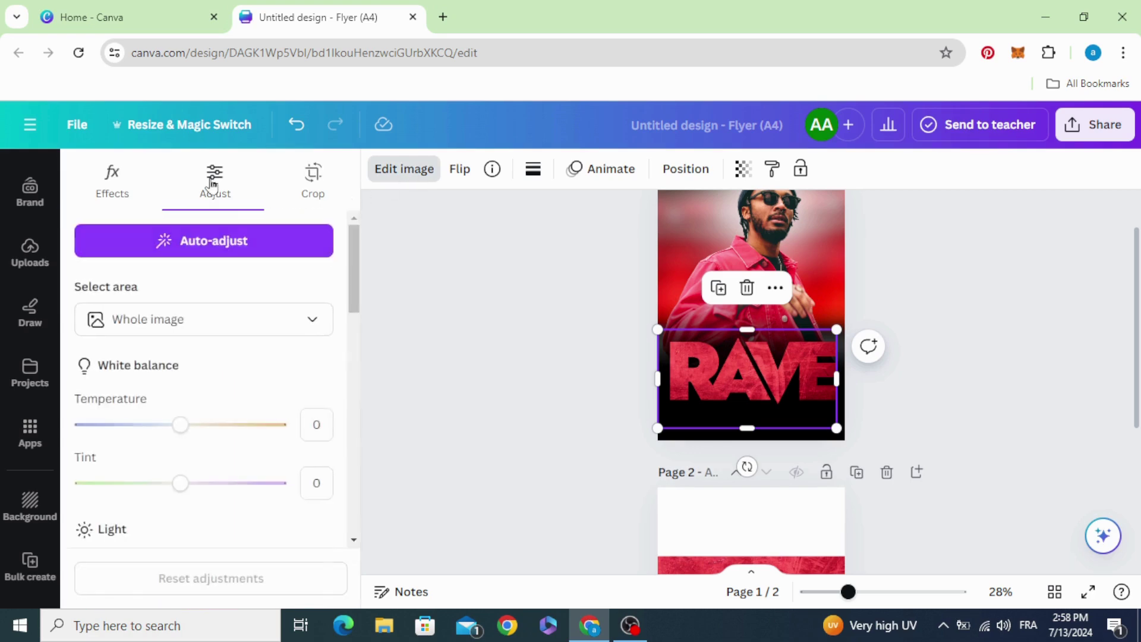
{"action": "scroll", "coordinate": [192, 428], "scroll_direction": "down", "scroll_amount": 3}
{"action": "scroll", "coordinate": [194, 435], "scroll_direction": "down", "scroll_amount": 3}
{"action": "scroll", "coordinate": [194, 435], "scroll_direction": "down", "scroll_amount": 2}
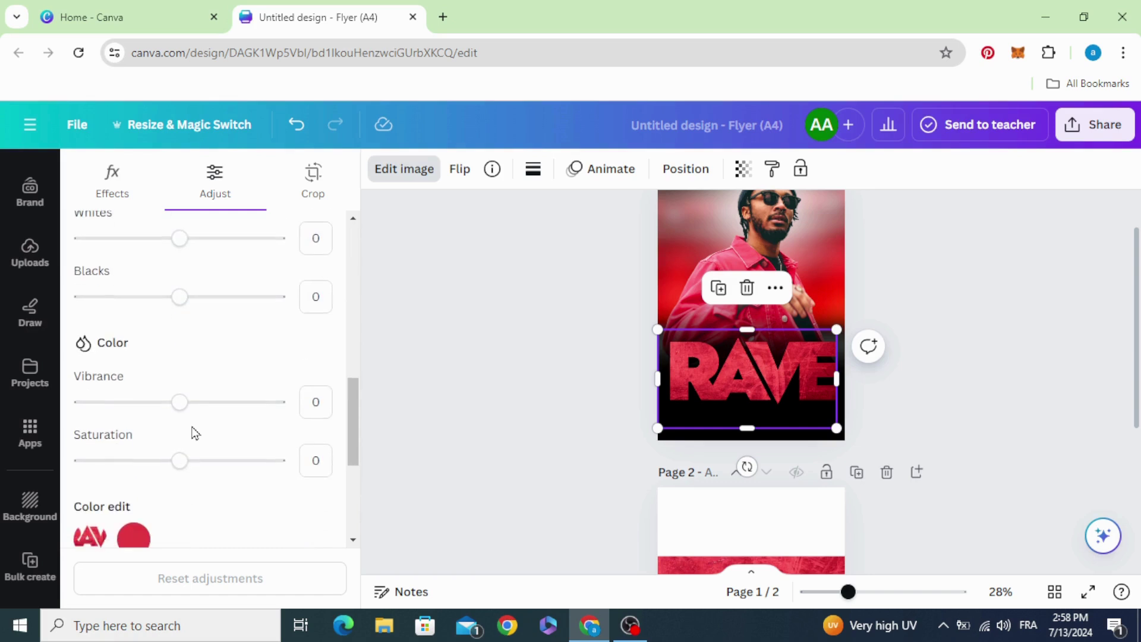
{"action": "left_click_drag", "start_coordinate": [179, 460], "coordinate": [288, 459]}
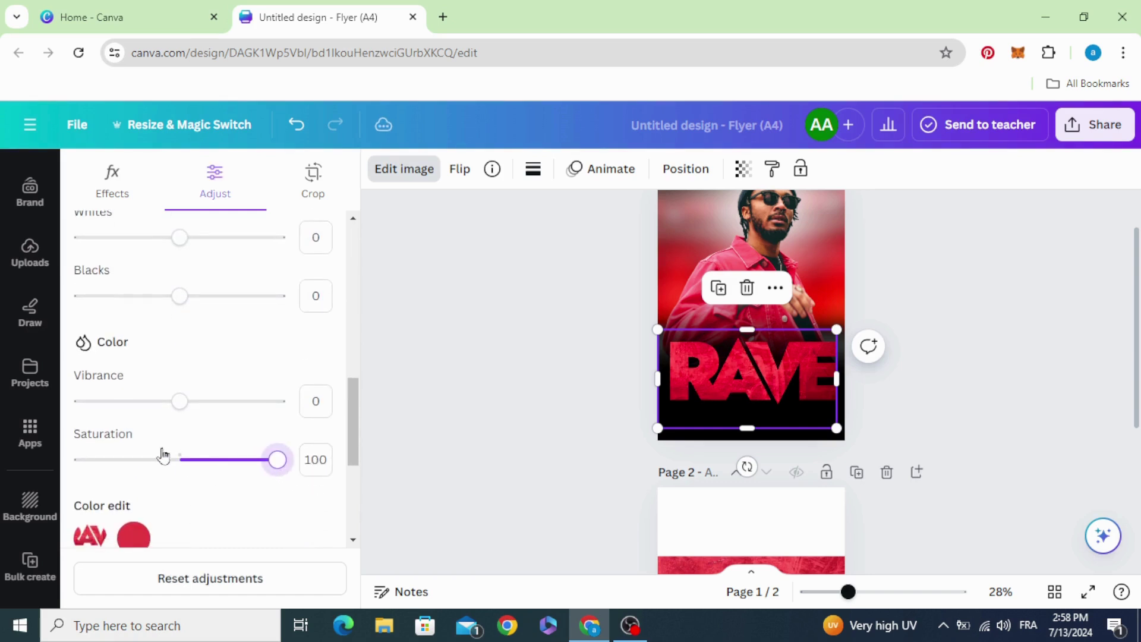
{"action": "scroll", "coordinate": [188, 459], "scroll_direction": "down", "scroll_amount": 2}
{"action": "scroll", "coordinate": [190, 463], "scroll_direction": "down", "scroll_amount": 2}
{"action": "left_click_drag", "start_coordinate": [180, 459], "coordinate": [278, 458]}
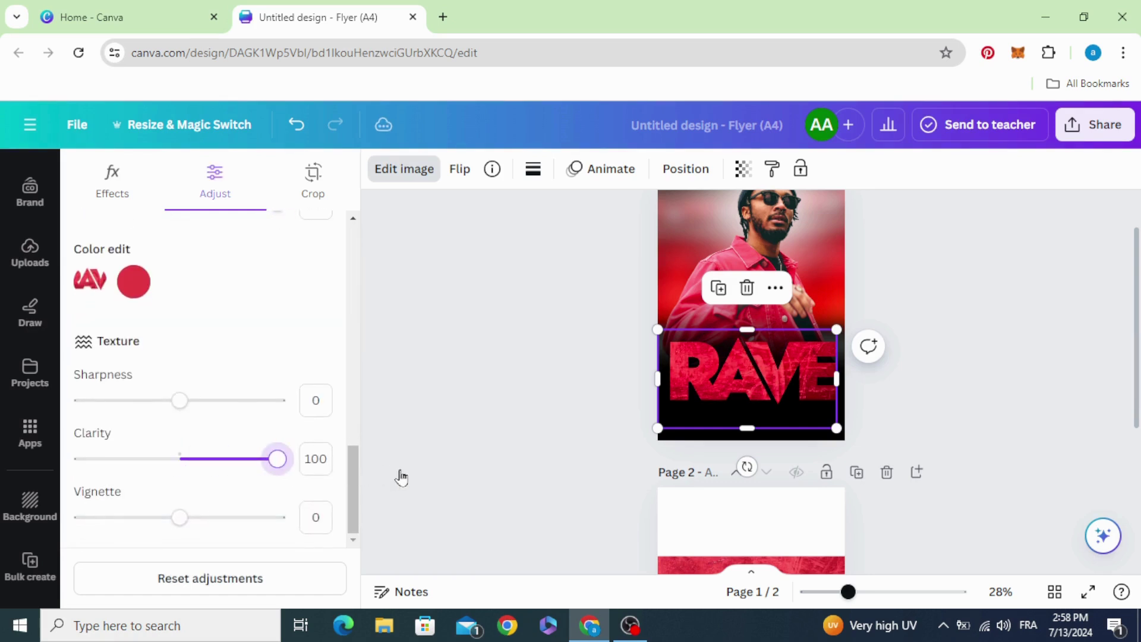
{"action": "left_click", "coordinate": [502, 395]}
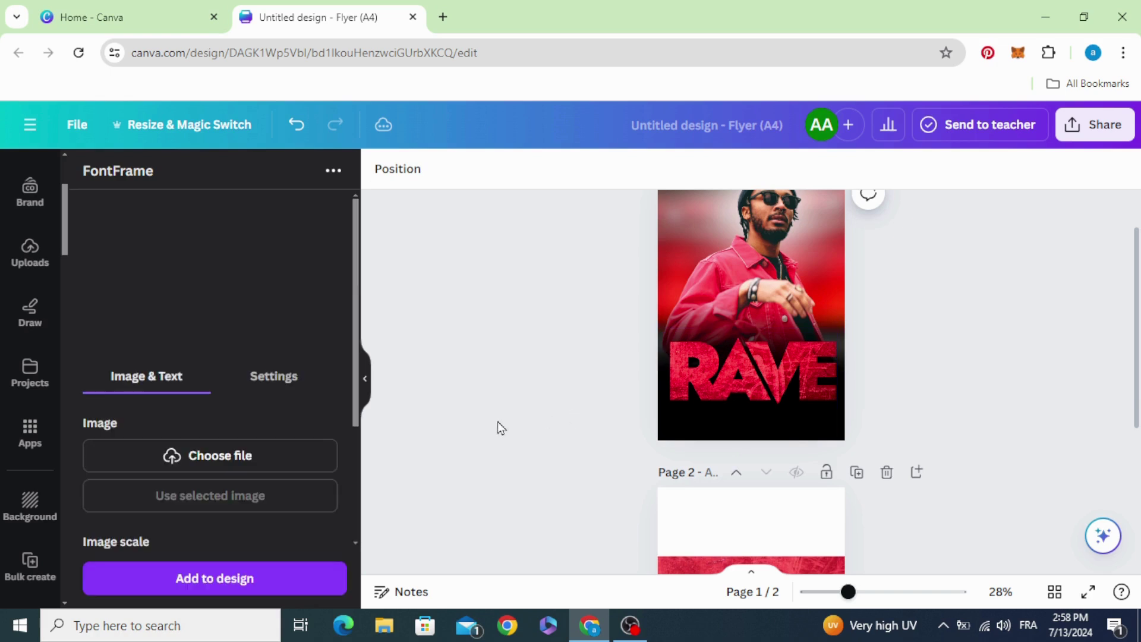
{"action": "scroll", "coordinate": [26, 384], "scroll_direction": "up", "scroll_amount": 3}
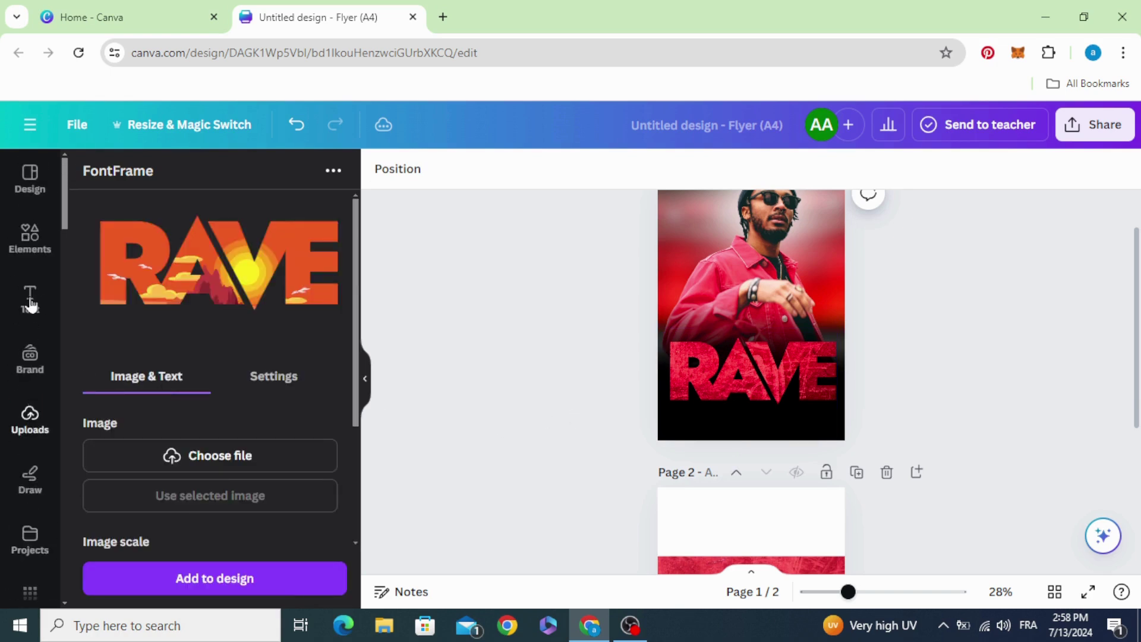
Step: Add a heading below the RAVE title, clear its placeholder text and widen the box
{"action": "left_click", "coordinate": [29, 303]}
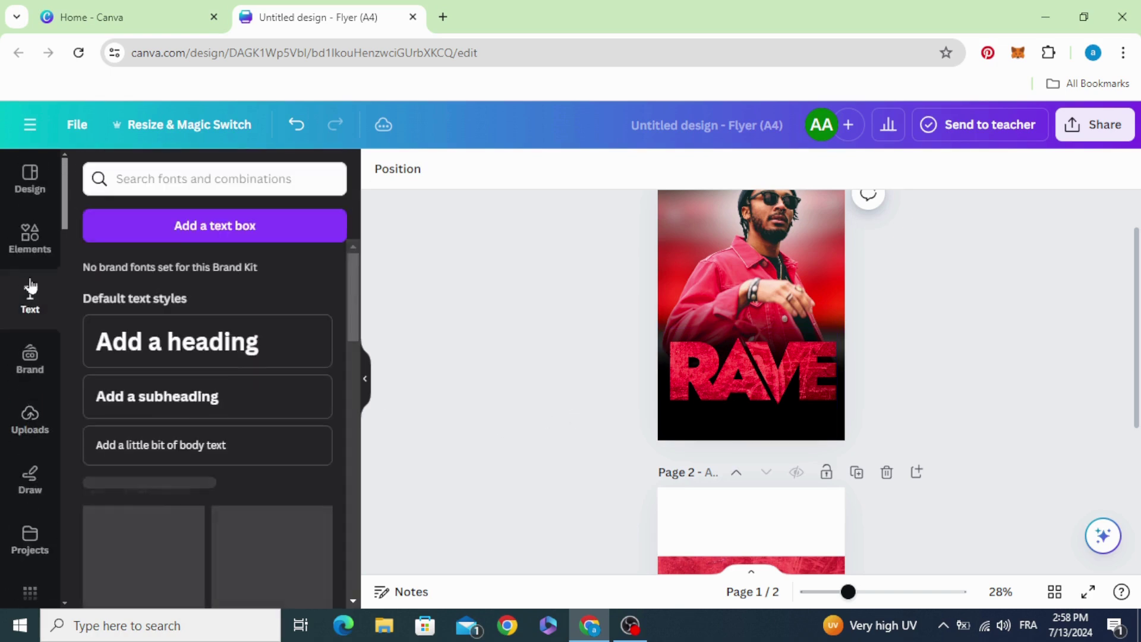
{"action": "left_click", "coordinate": [173, 341]}
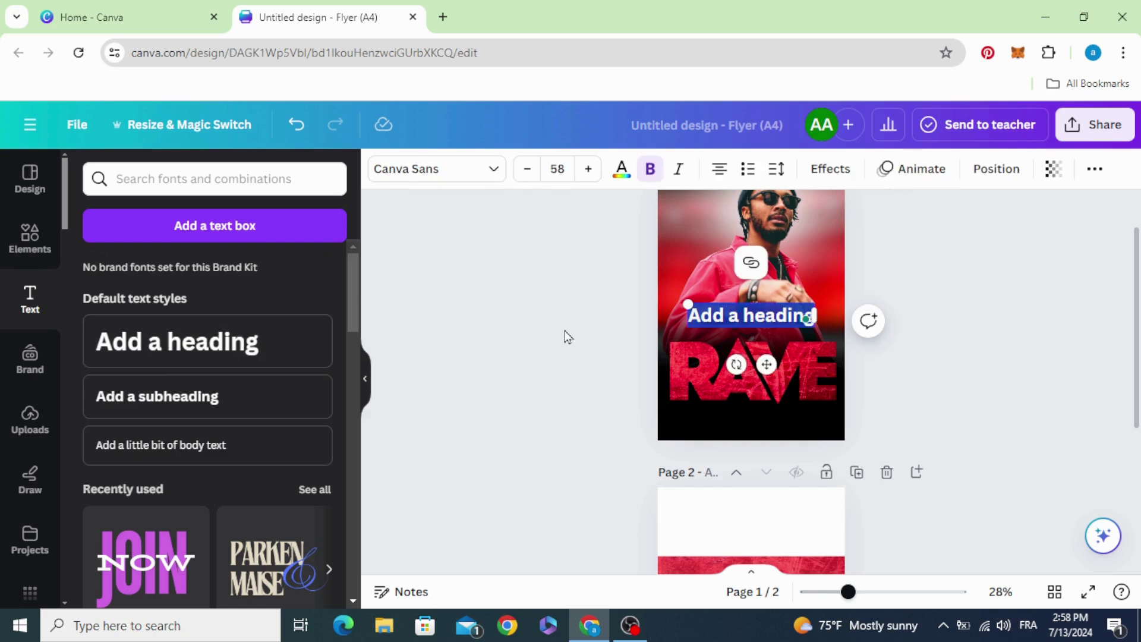
{"action": "left_click_drag", "start_coordinate": [729, 321], "coordinate": [731, 398]}
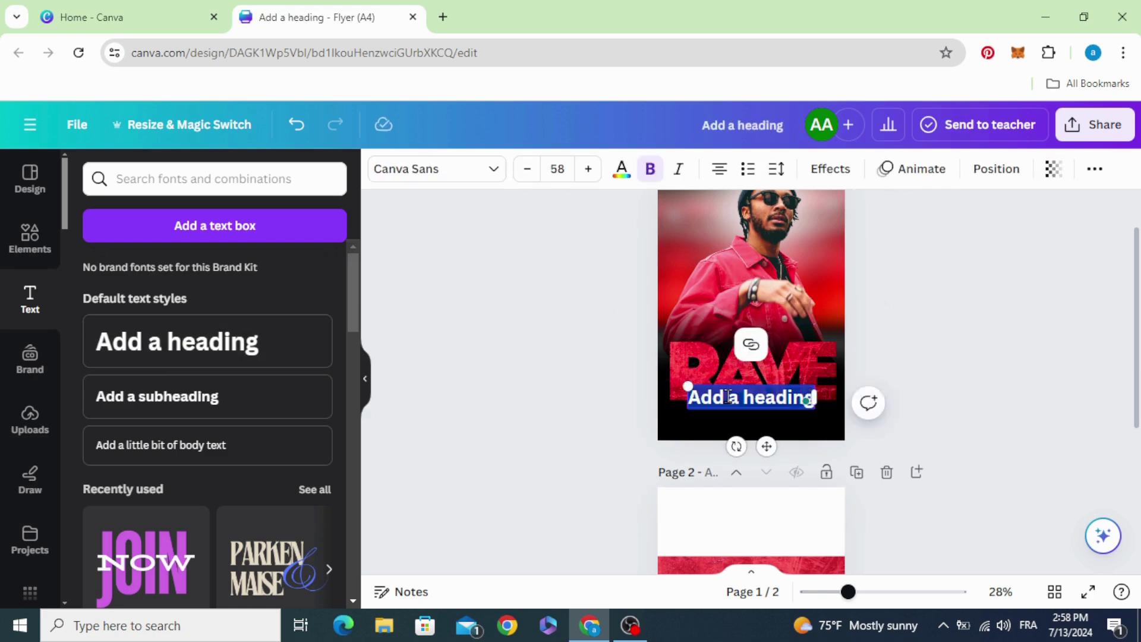
{"action": "key", "text": "BackSpace"}
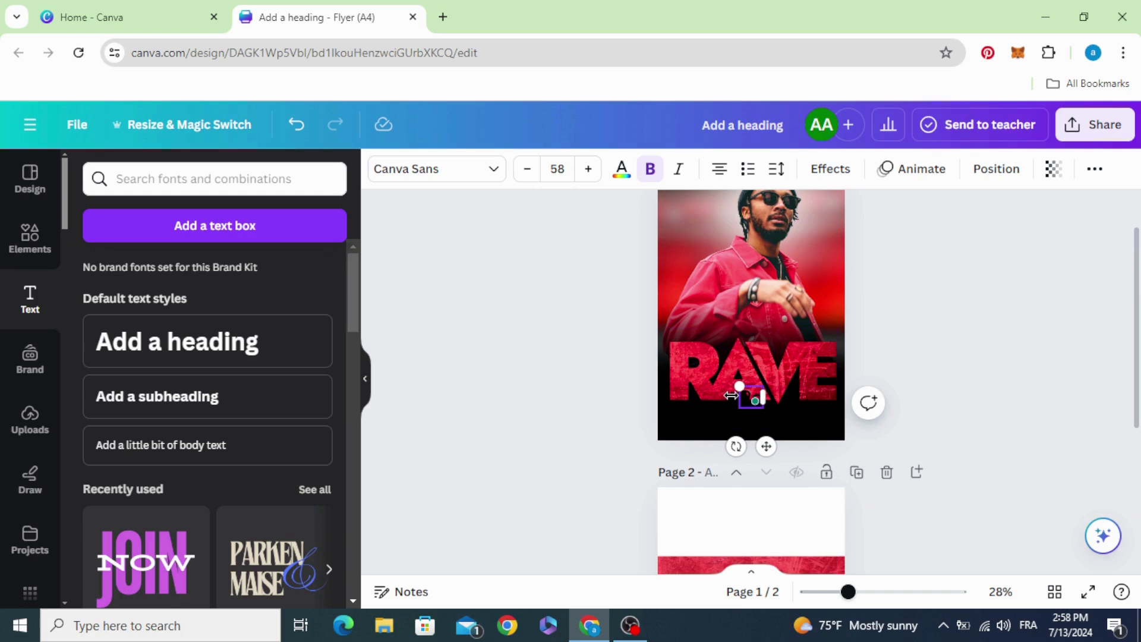
{"action": "left_click_drag", "start_coordinate": [731, 394], "coordinate": [713, 392]}
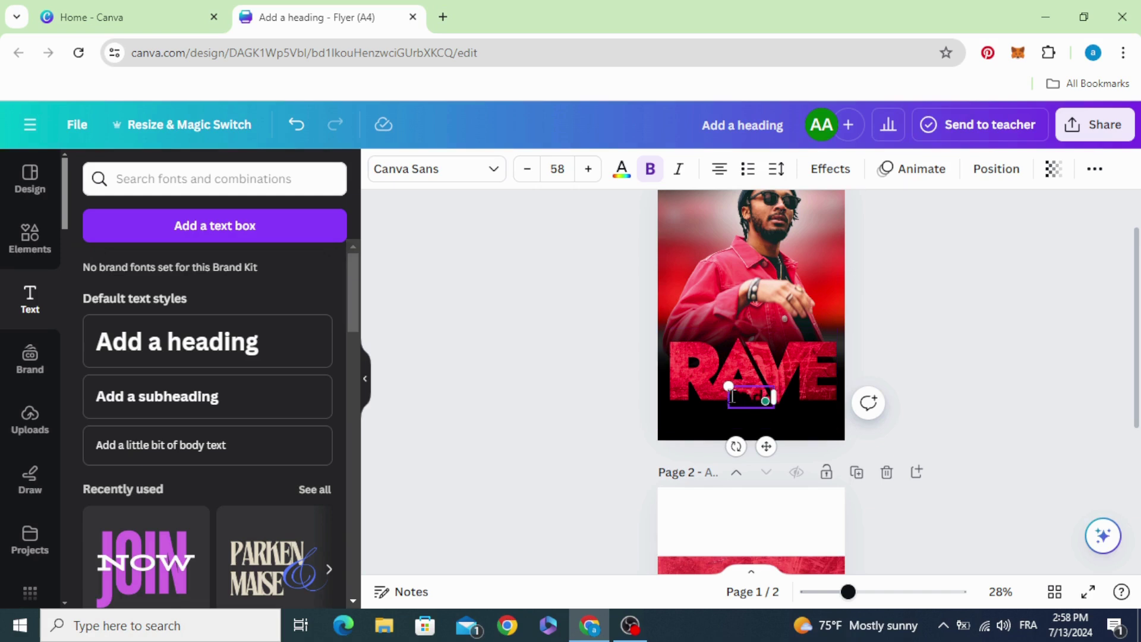
Step: Make the Podcast text white and enlarge it
{"action": "left_click", "coordinate": [620, 169]}
{"action": "left_click", "coordinate": [183, 270]}
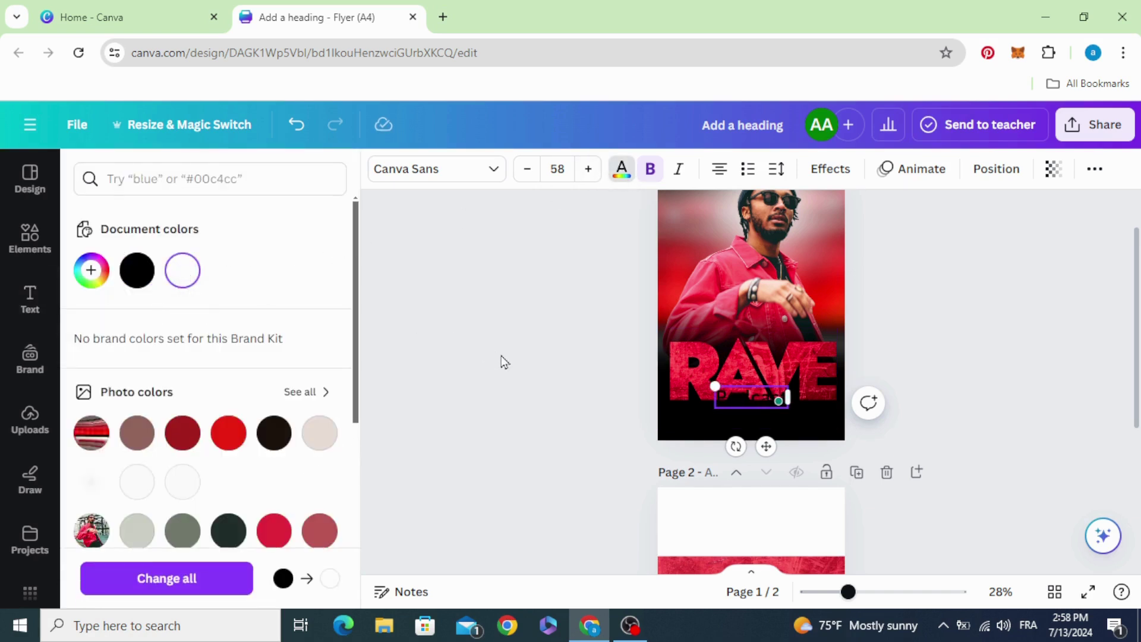
{"action": "left_click", "coordinate": [687, 415]}
{"action": "left_click", "coordinate": [749, 394]}
{"action": "left_click", "coordinate": [620, 169]}
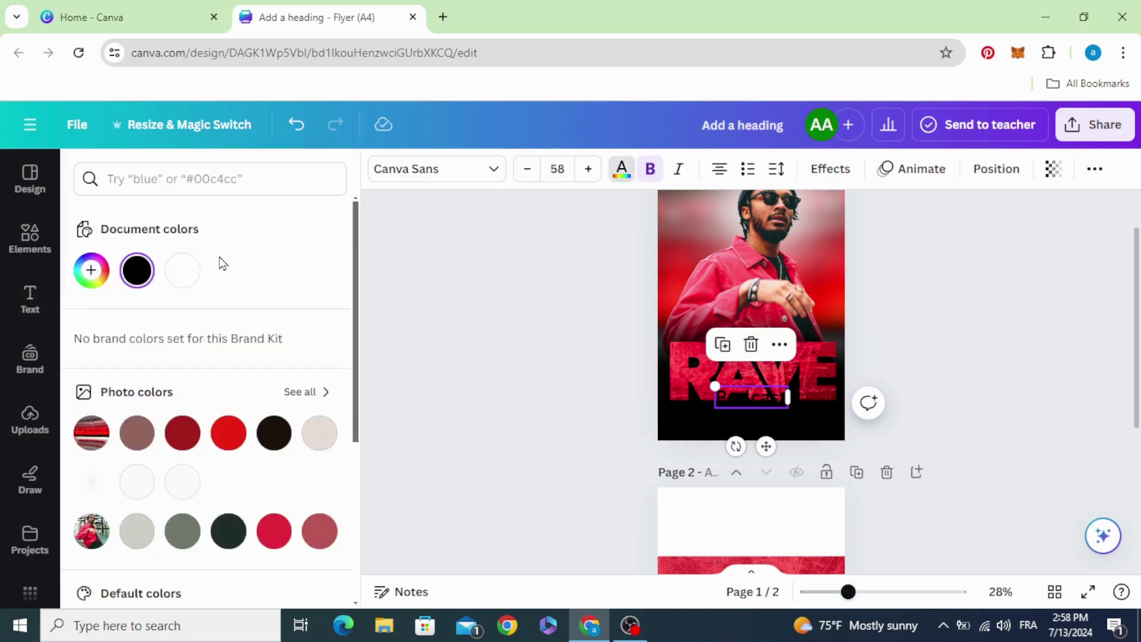
{"action": "left_click", "coordinate": [183, 270]}
{"action": "left_click_drag", "start_coordinate": [788, 385], "coordinate": [834, 365]}
Step: Set Podcast to Amsterdam One via an 'ams' font search and centre it over RAVE
{"action": "left_click", "coordinate": [438, 169]}
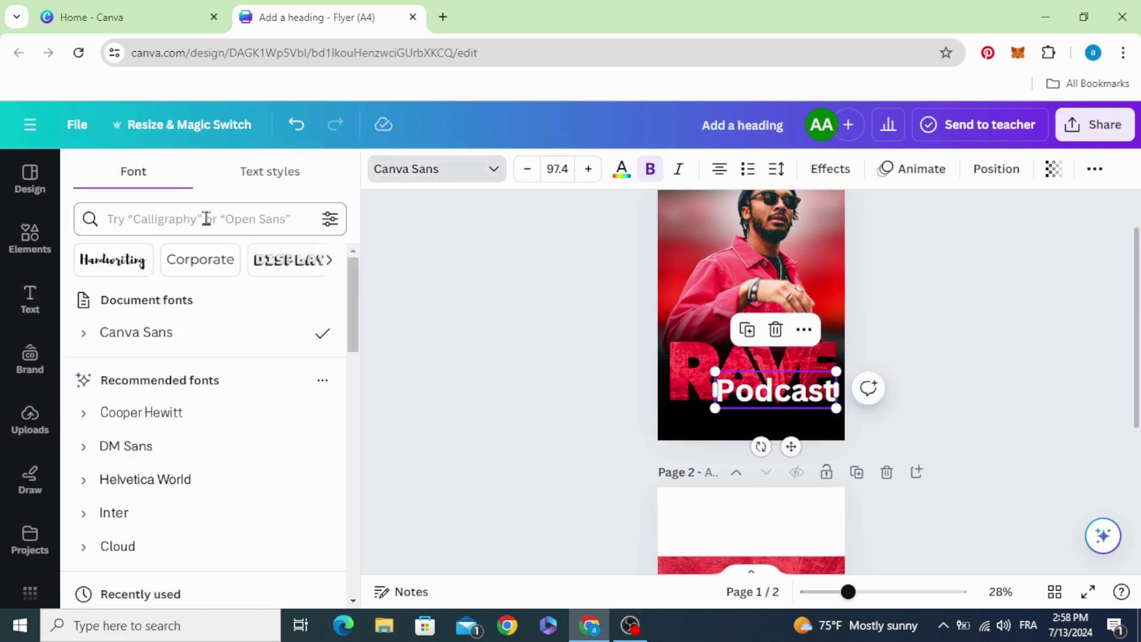
{"action": "left_click", "coordinate": [206, 218]}
{"action": "type", "text": "am"}
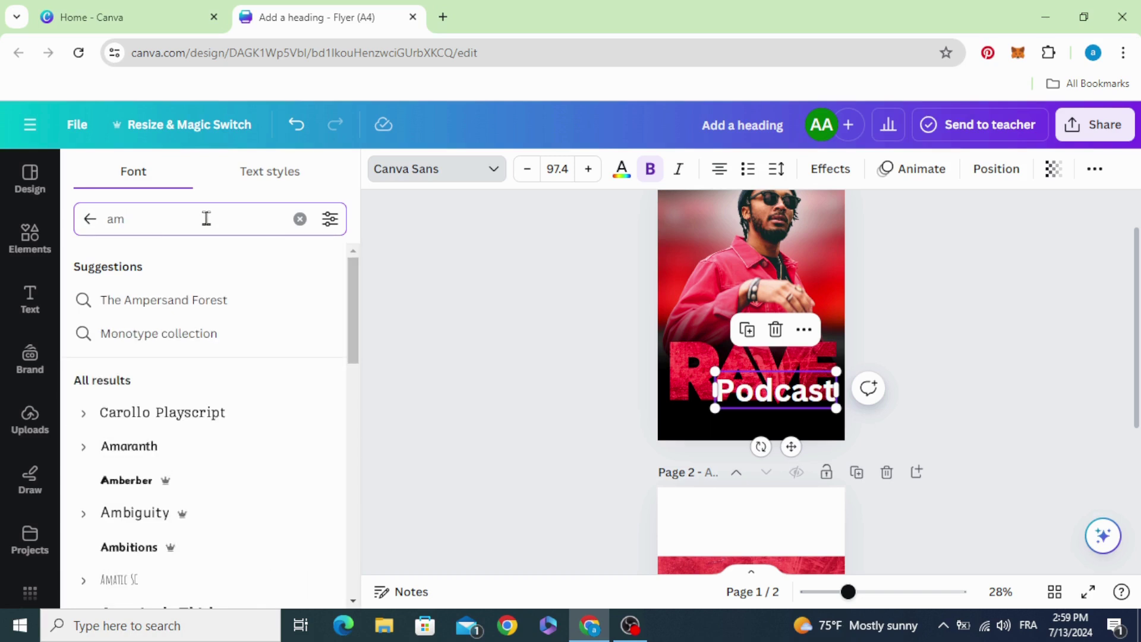
{"action": "type", "text": "s"}
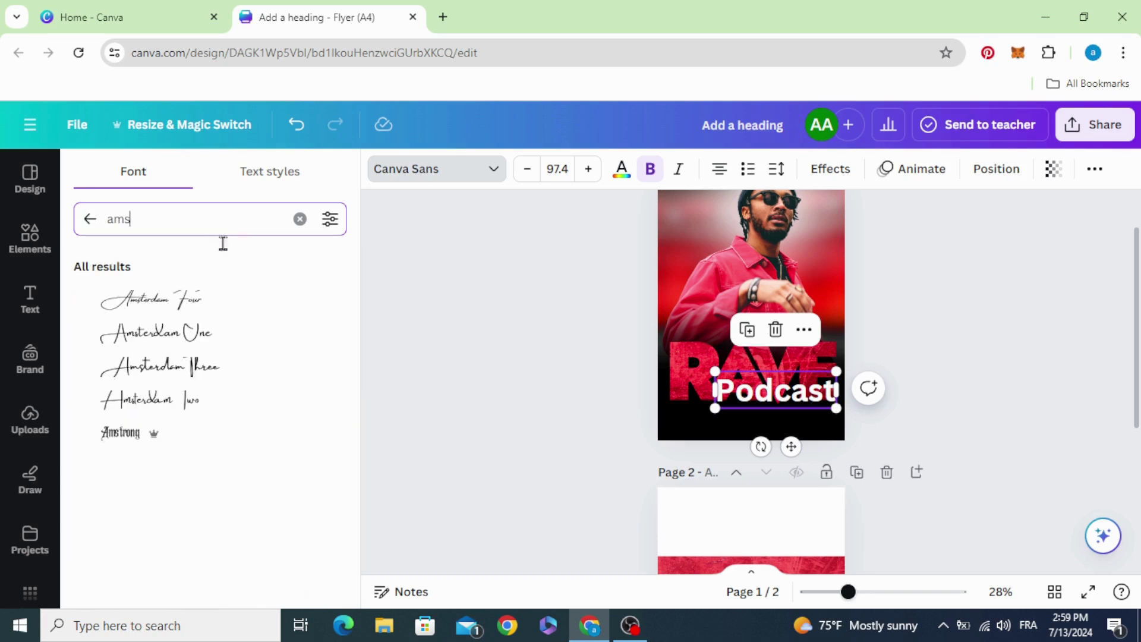
{"action": "left_click", "coordinate": [187, 333]}
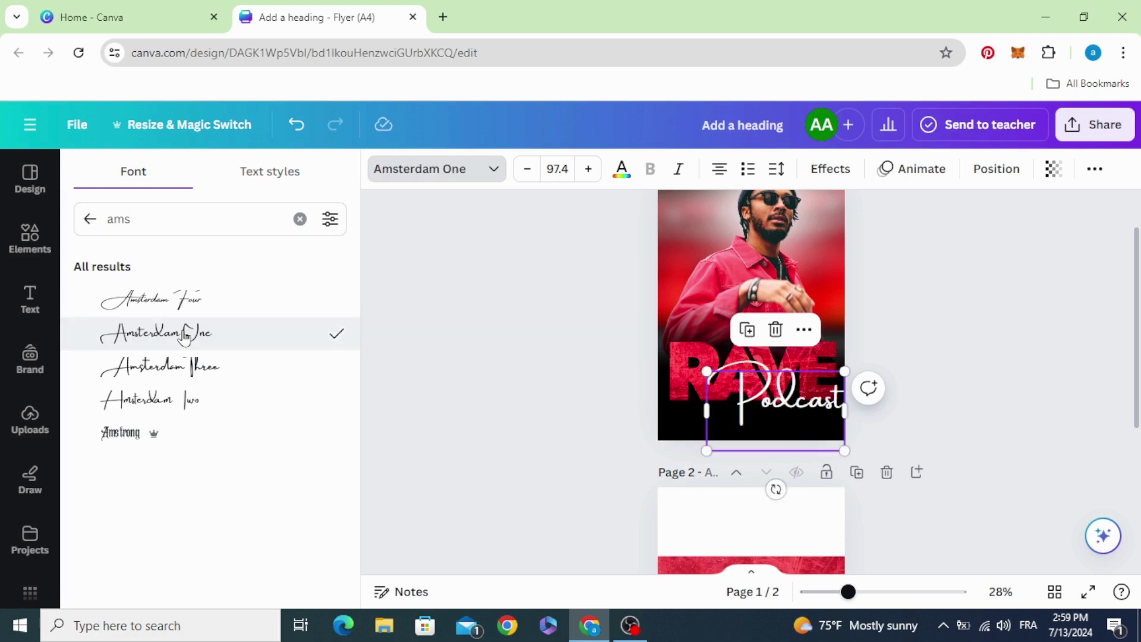
{"action": "left_click", "coordinate": [521, 392]}
{"action": "left_click_drag", "start_coordinate": [776, 398], "coordinate": [740, 395]}
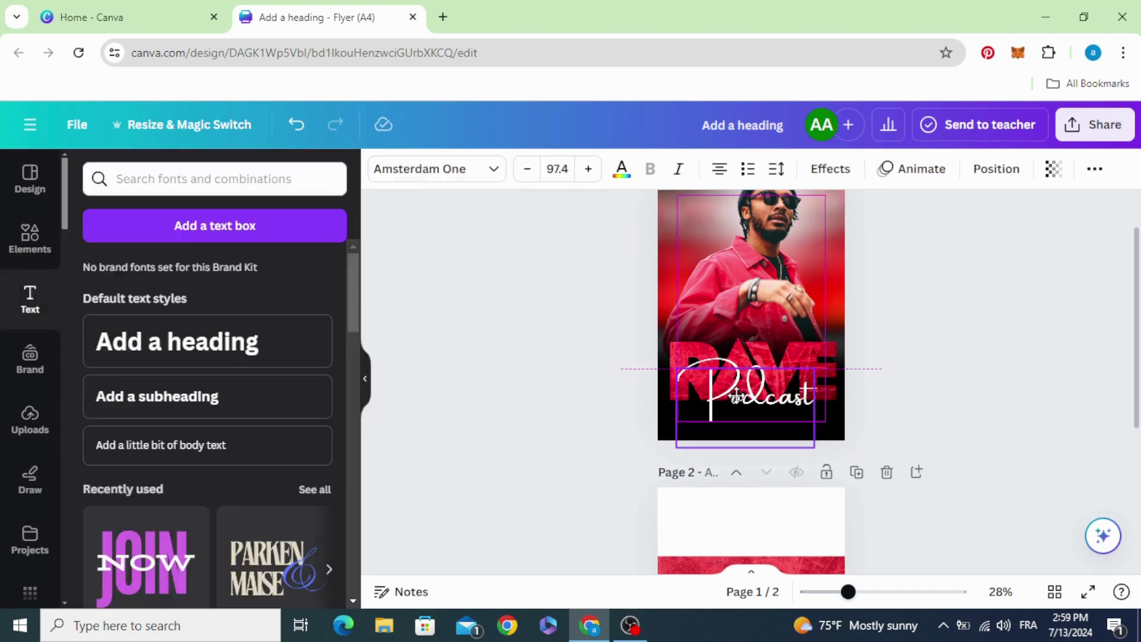
{"action": "left_click", "coordinate": [515, 401]}
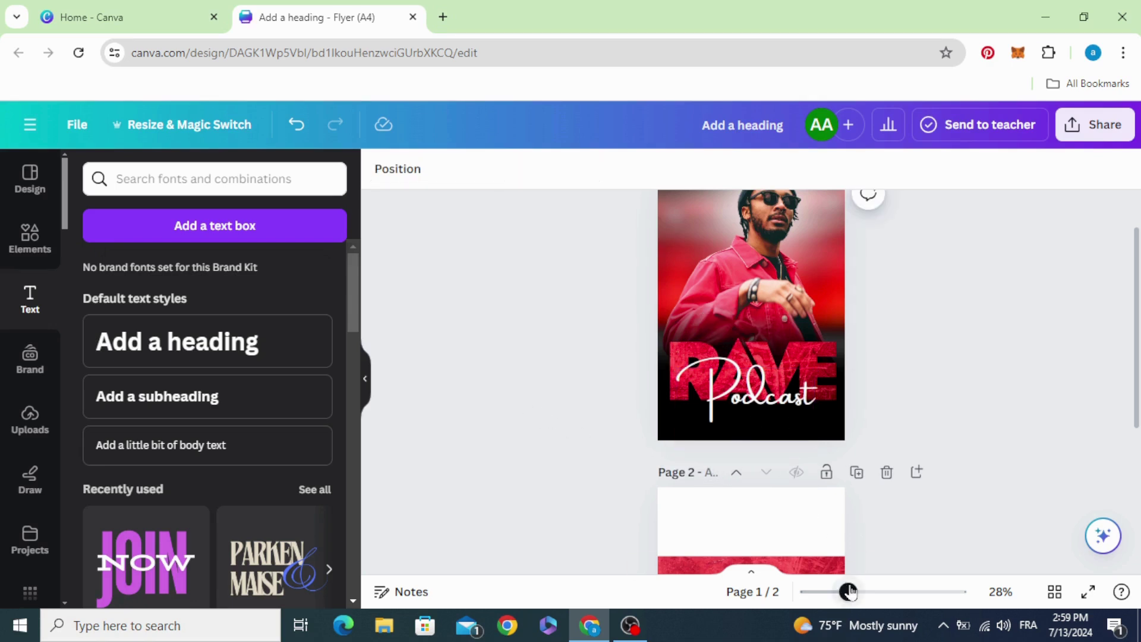
{"action": "left_click_drag", "start_coordinate": [848, 591], "coordinate": [849, 592]}
{"action": "scroll", "coordinate": [815, 502], "scroll_direction": "up", "scroll_amount": 2}
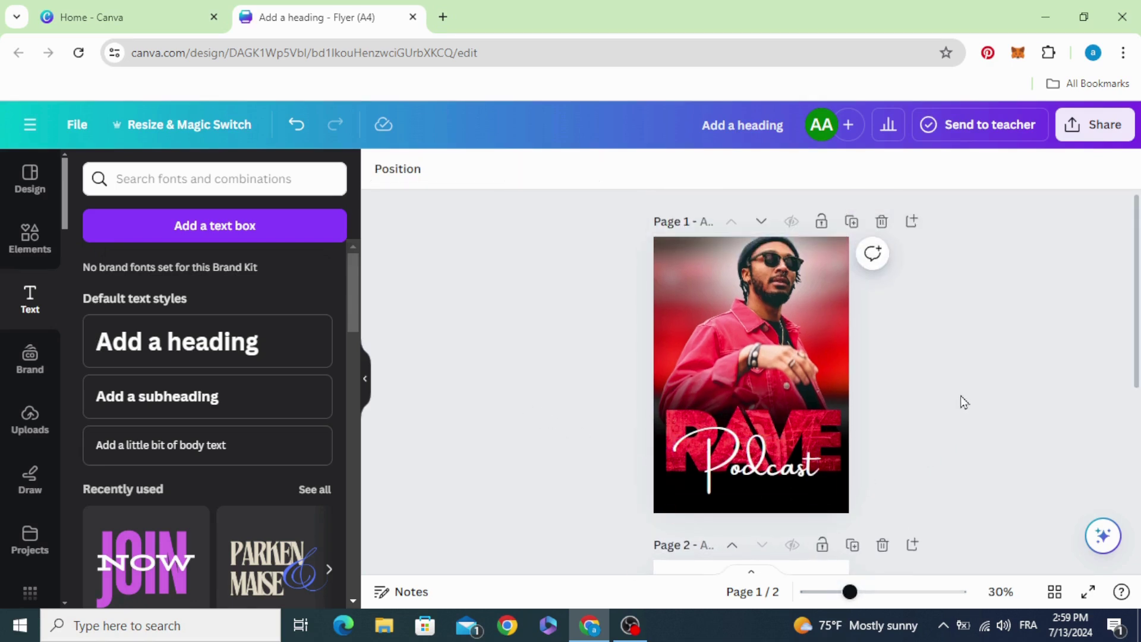
{"action": "left_click_drag", "start_coordinate": [849, 591], "coordinate": [861, 591]}
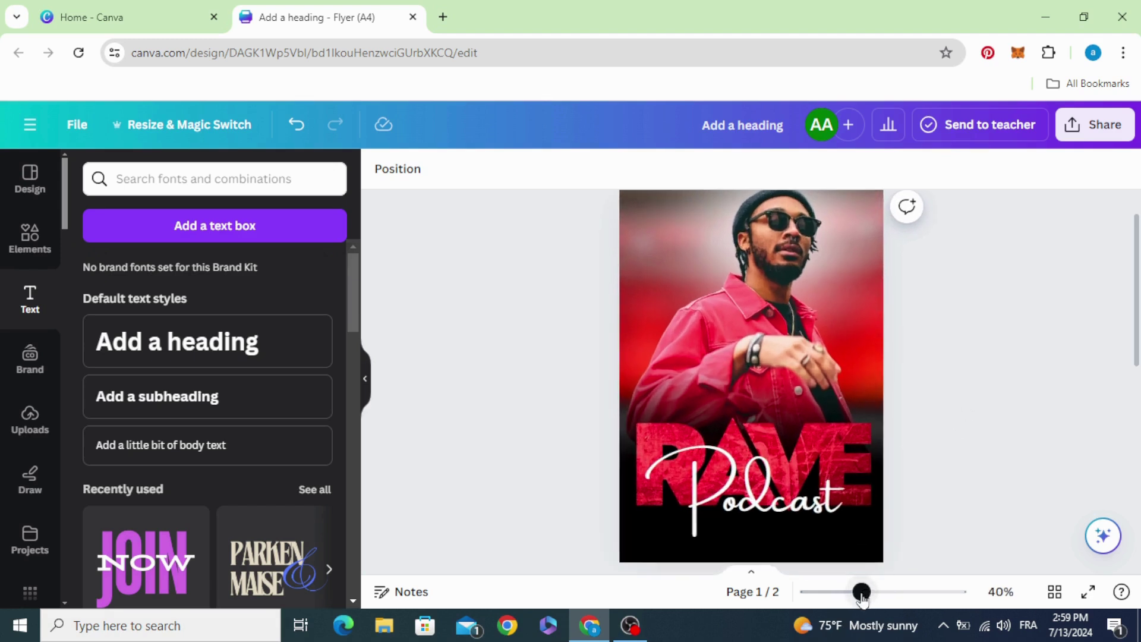
{"action": "scroll", "coordinate": [963, 525], "scroll_direction": "up", "scroll_amount": 1}
{"action": "scroll", "coordinate": [963, 525], "scroll_direction": "down", "scroll_amount": 1}
{"action": "scroll", "coordinate": [963, 525], "scroll_direction": "up", "scroll_amount": 1}
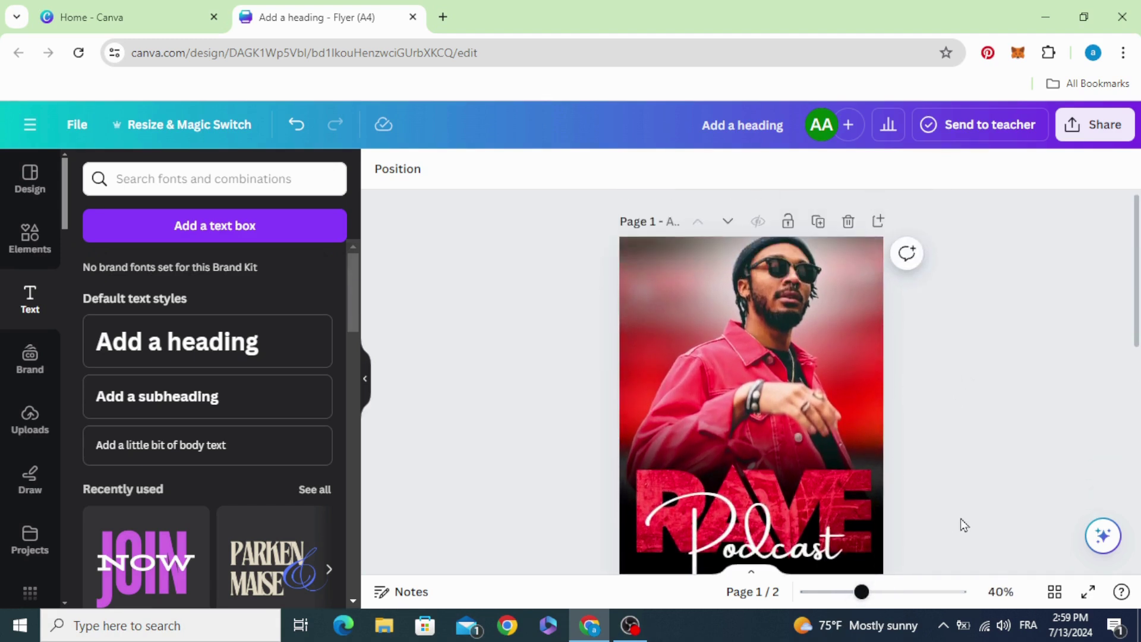